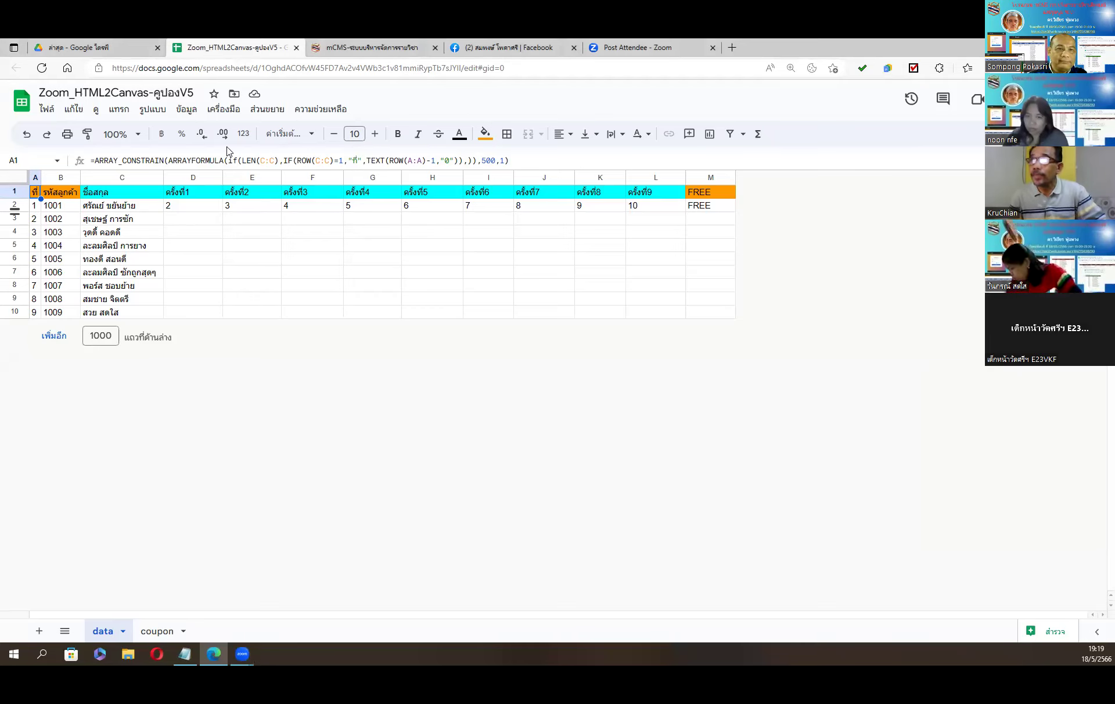
Step: Close the Zoom_HTML2Canvas-คูปองV5 spreadsheet and open zoom18052566_mCMS_V02 from the recent files in Google Drive
{"action": "left_click", "coordinate": [359, 250]}
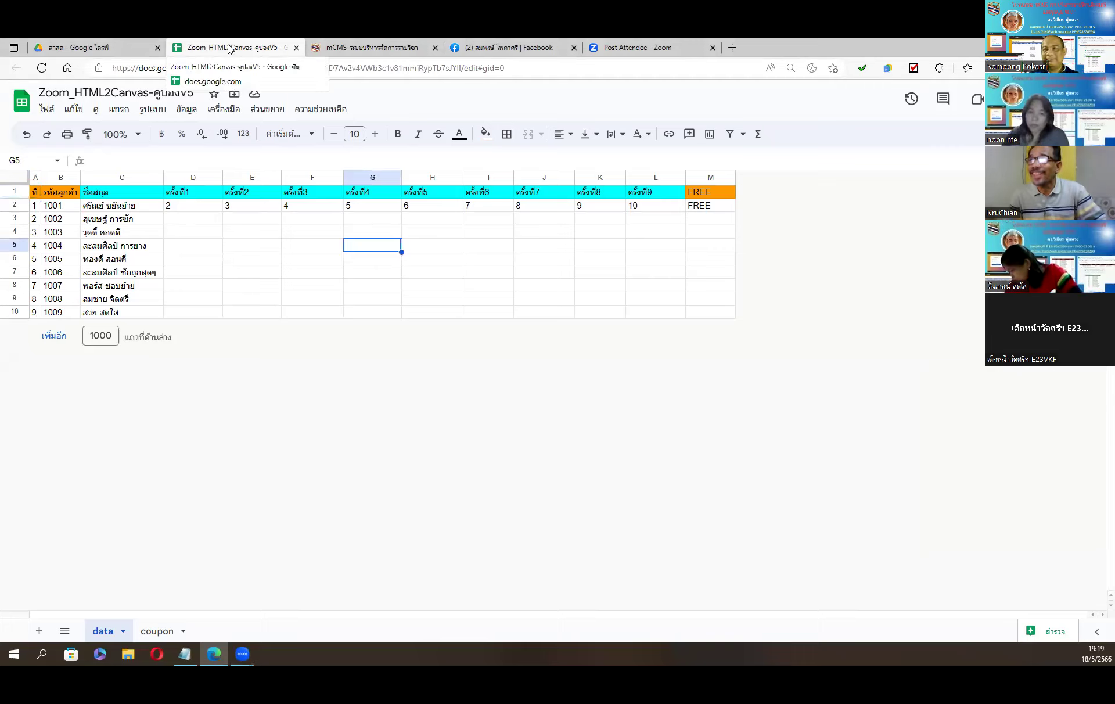
{"action": "left_click", "coordinate": [296, 48]}
{"action": "left_click", "coordinate": [93, 47]}
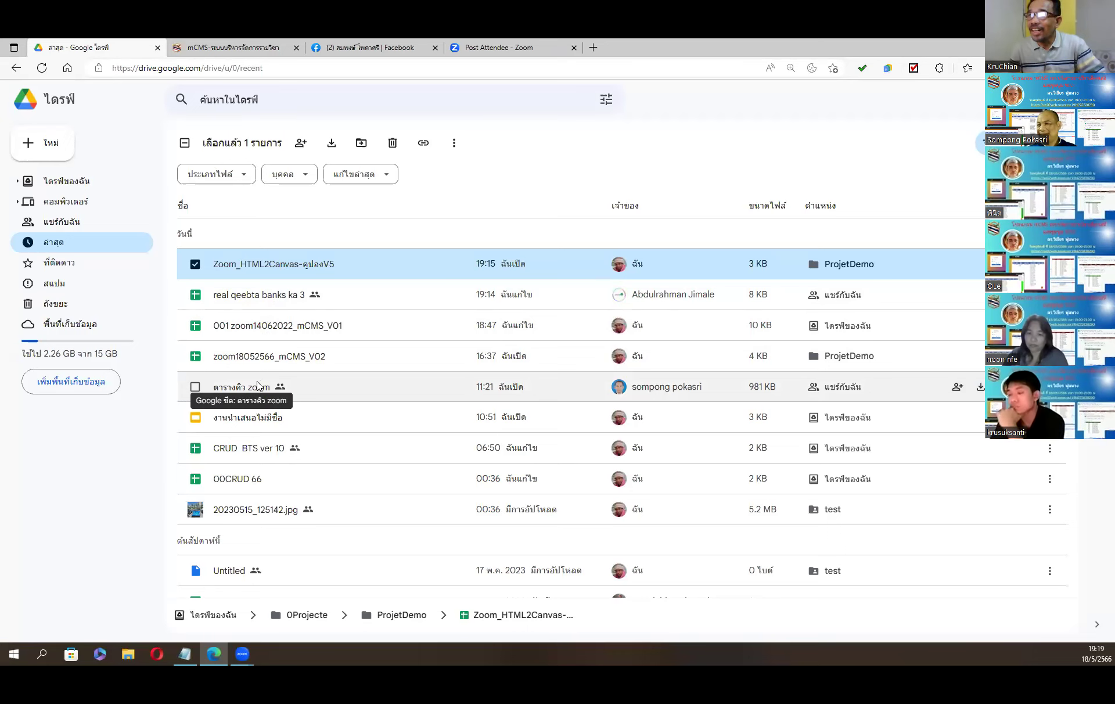
{"action": "left_click", "coordinate": [262, 356]}
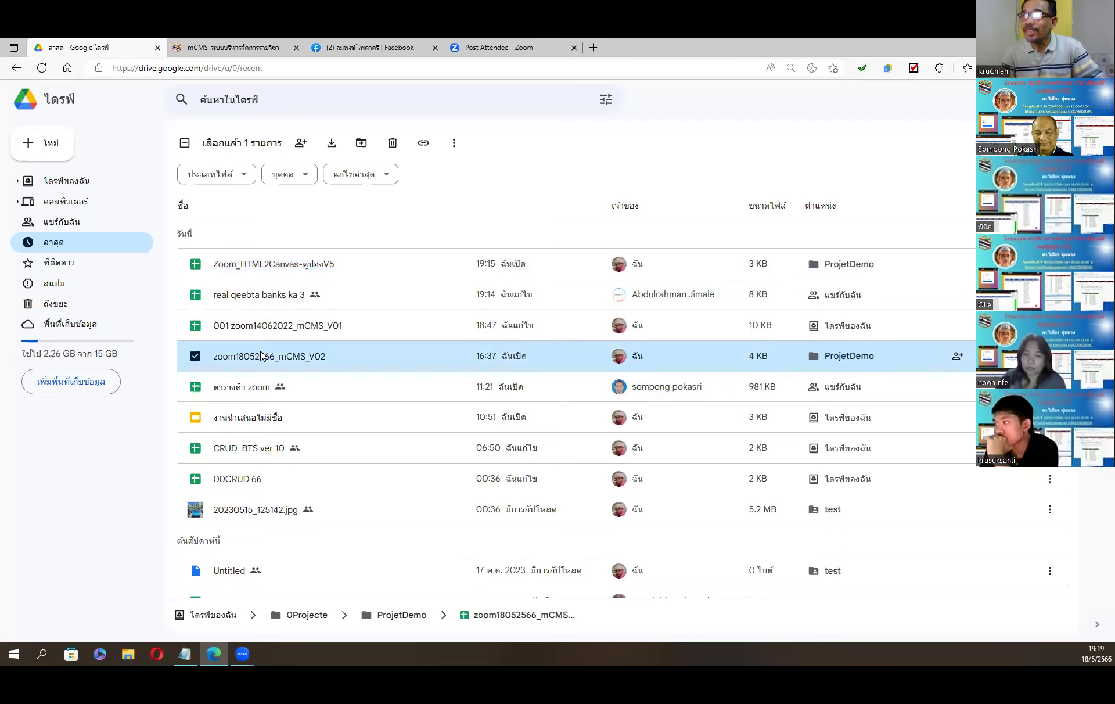
{"action": "double_click", "coordinate": [261, 355]}
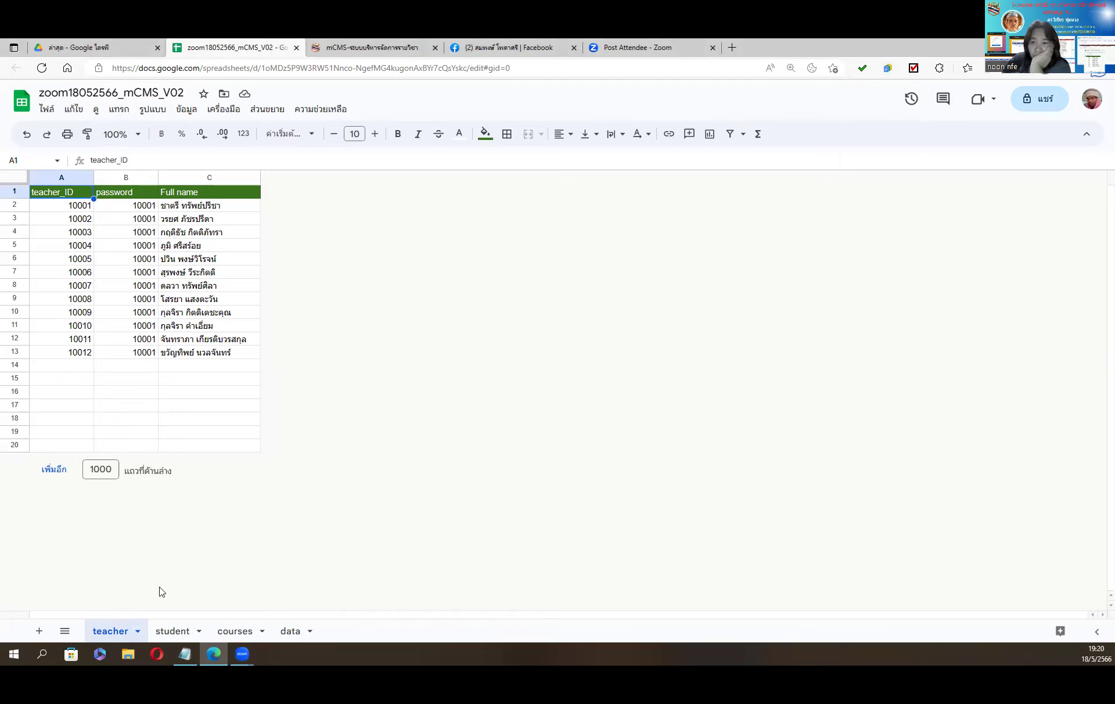
Step: Review the student sheet's columns: student_ID, password, Full name, grade and groups
{"action": "left_click", "coordinate": [178, 637]}
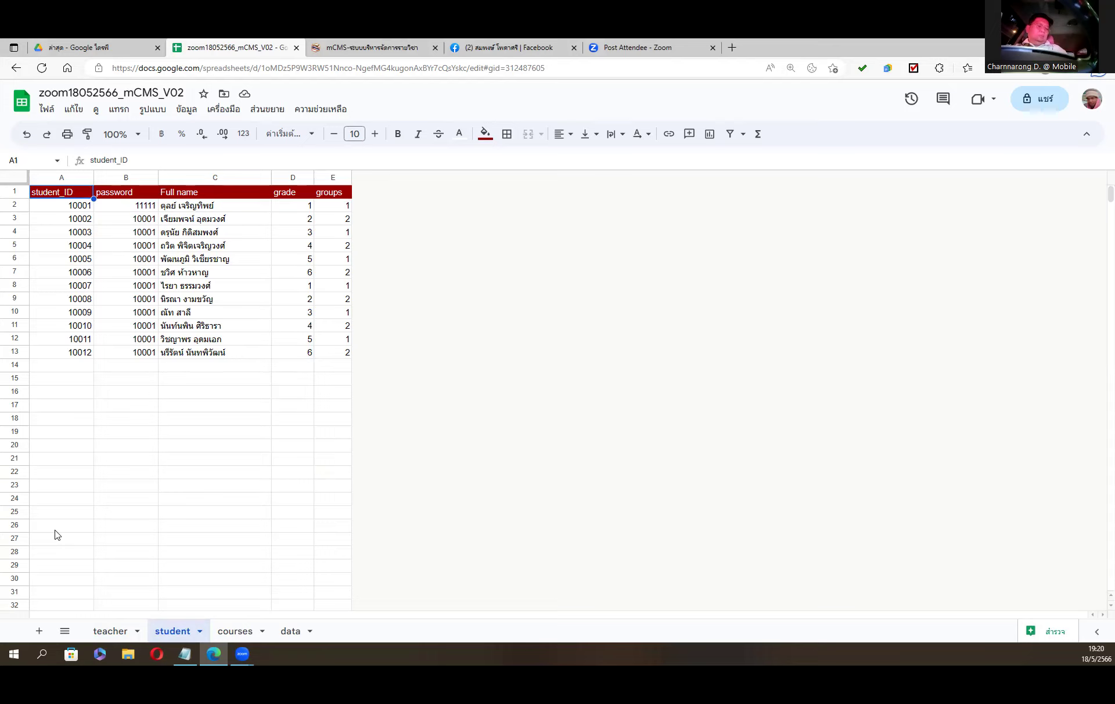
{"action": "left_click", "coordinate": [58, 209]}
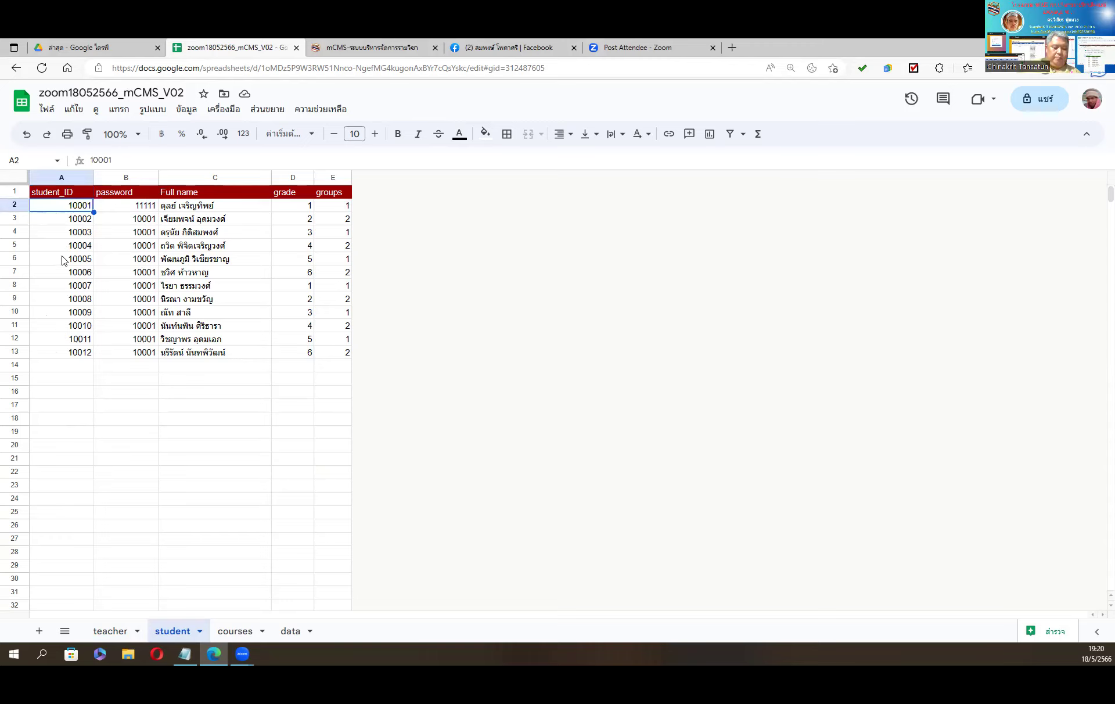
{"action": "left_click", "coordinate": [120, 209]}
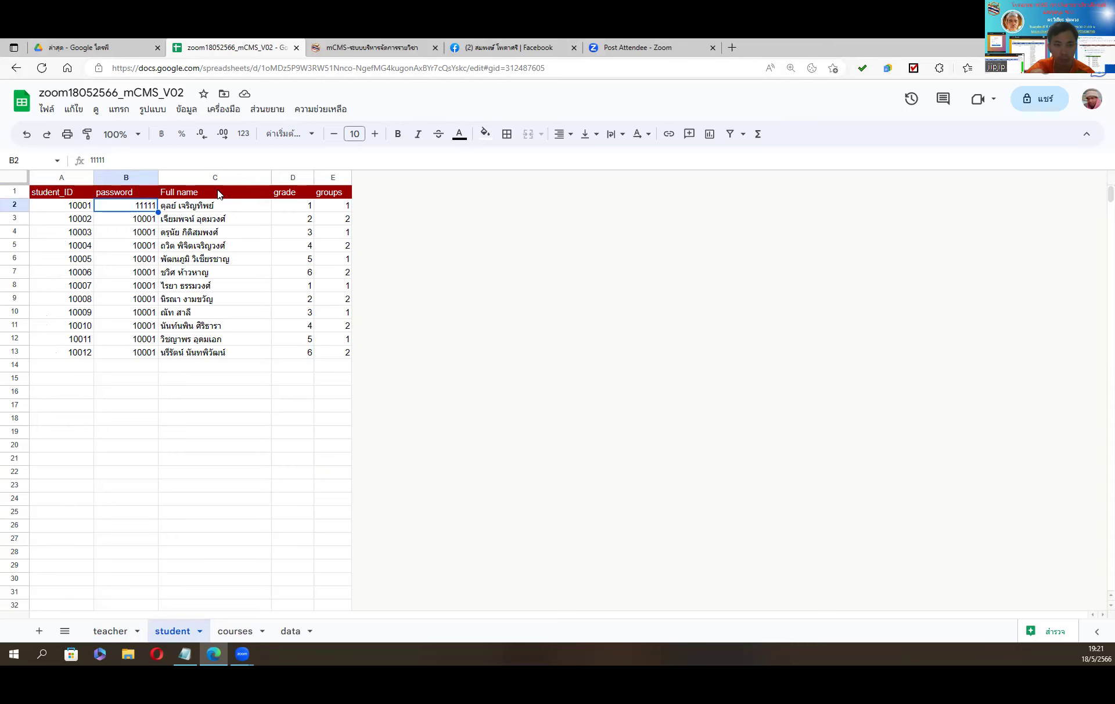
{"action": "left_click", "coordinate": [180, 180]}
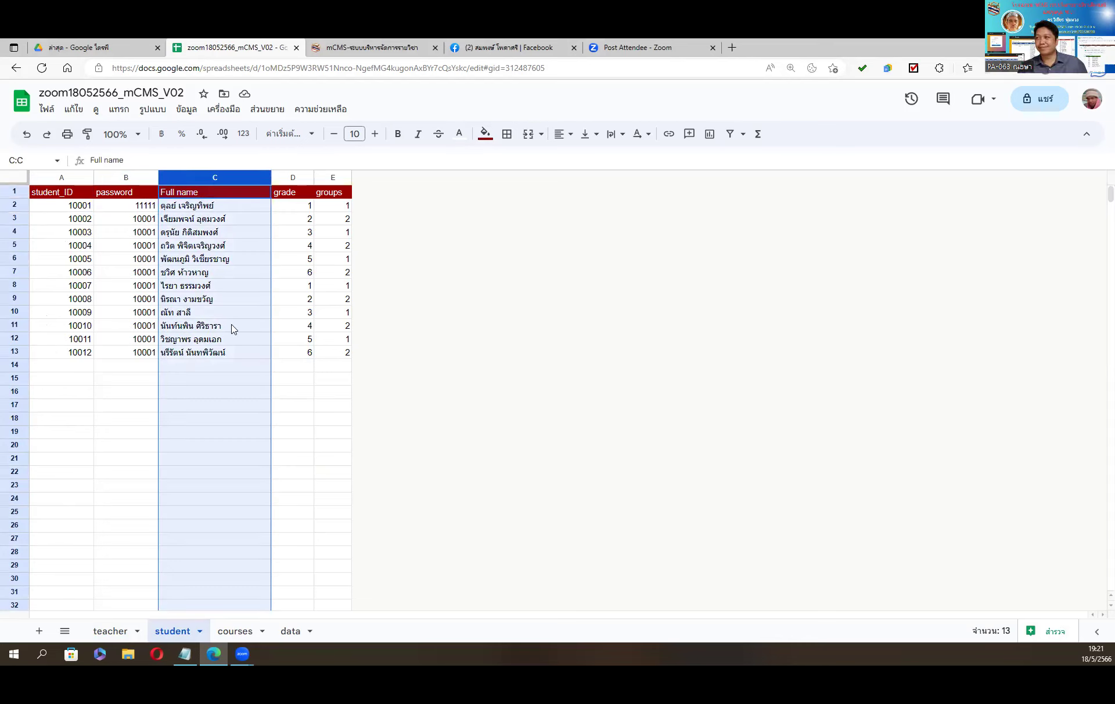
{"action": "left_click", "coordinate": [282, 180]}
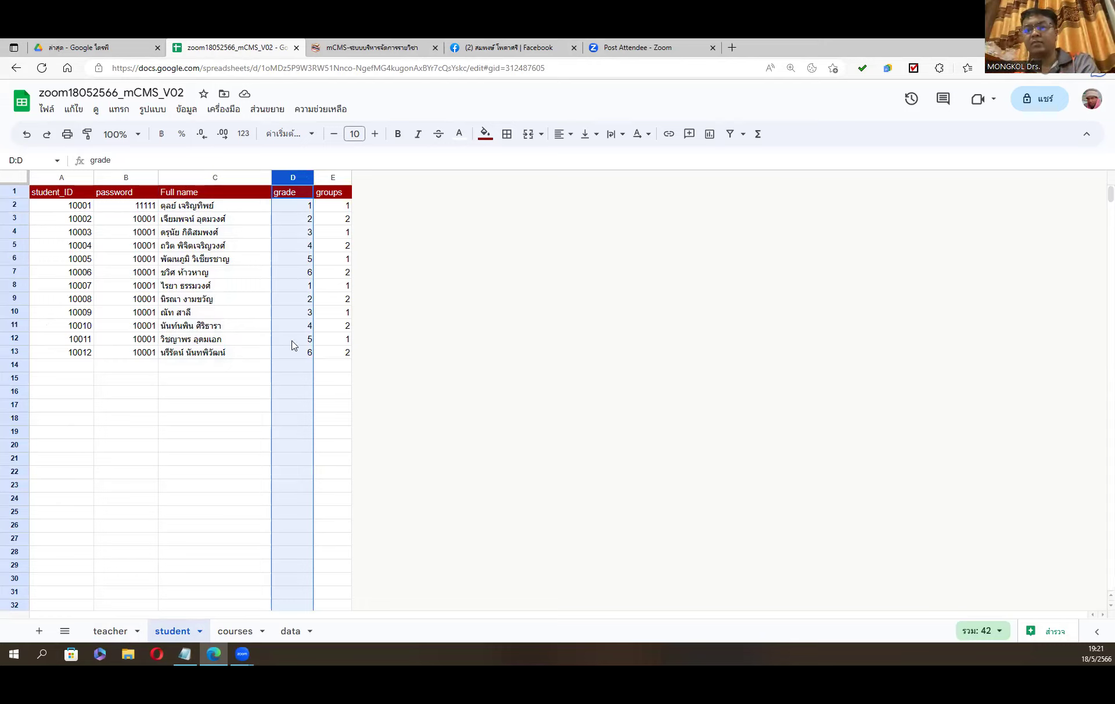
{"action": "left_click", "coordinate": [326, 179]}
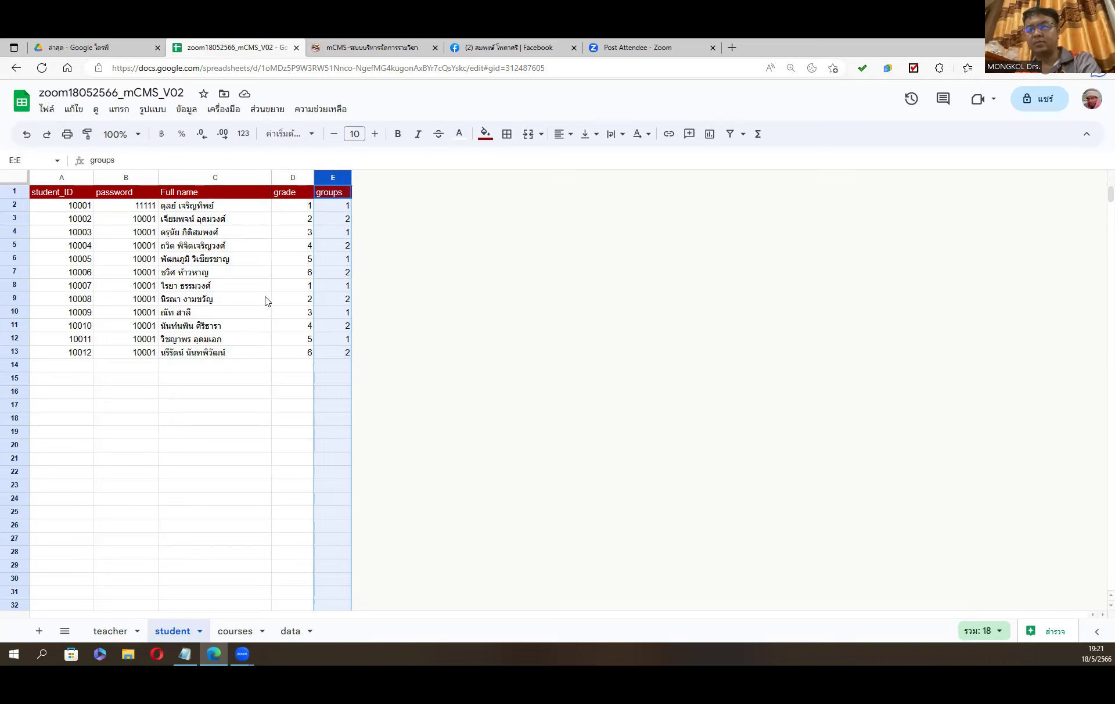
Step: Examine the first course's fields in the courses sheet, from รหัสวิชา across to จำนวนที่รับ
{"action": "left_click", "coordinate": [234, 632]}
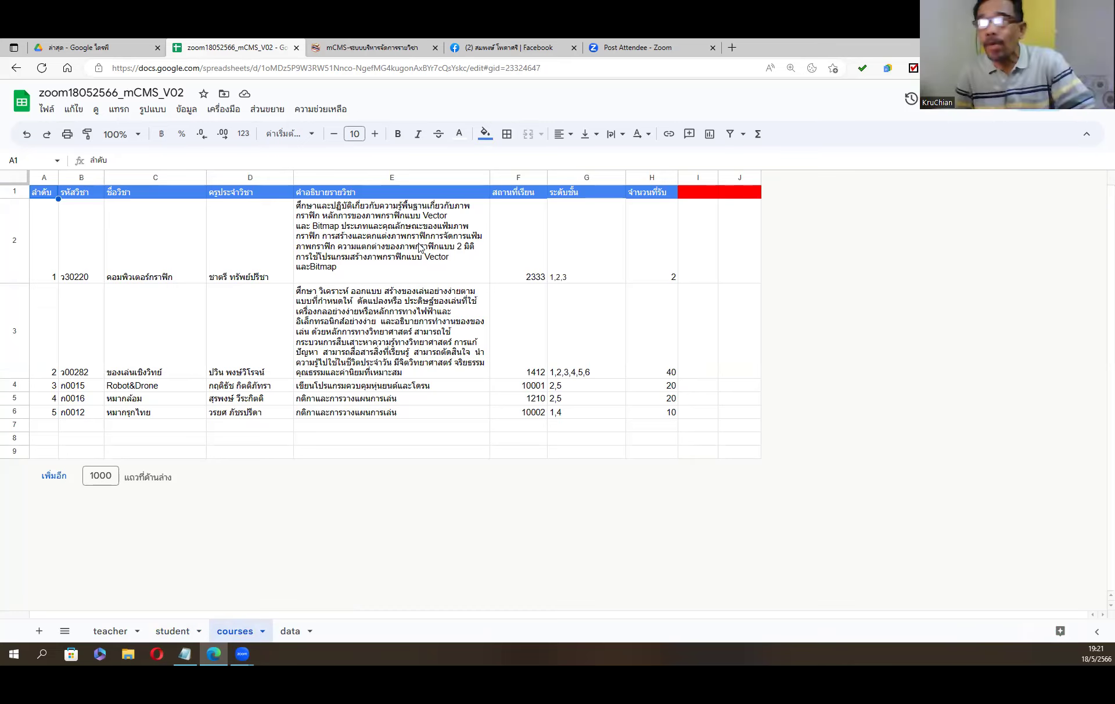
{"action": "left_click", "coordinate": [82, 258]}
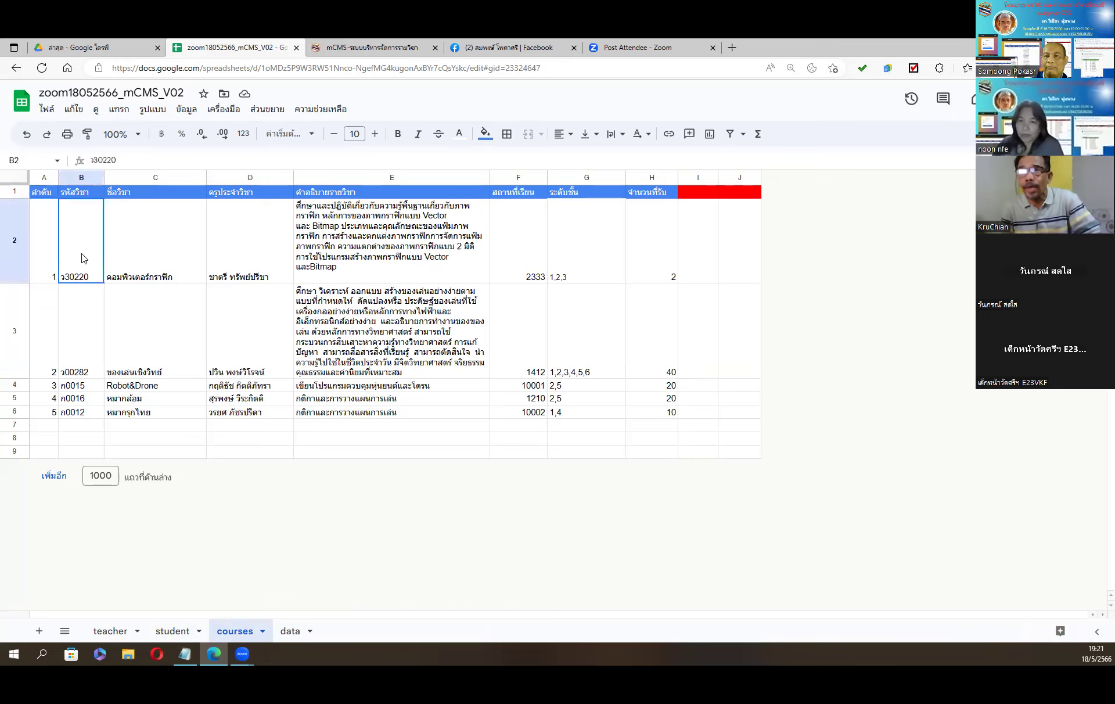
{"action": "left_click", "coordinate": [171, 259]}
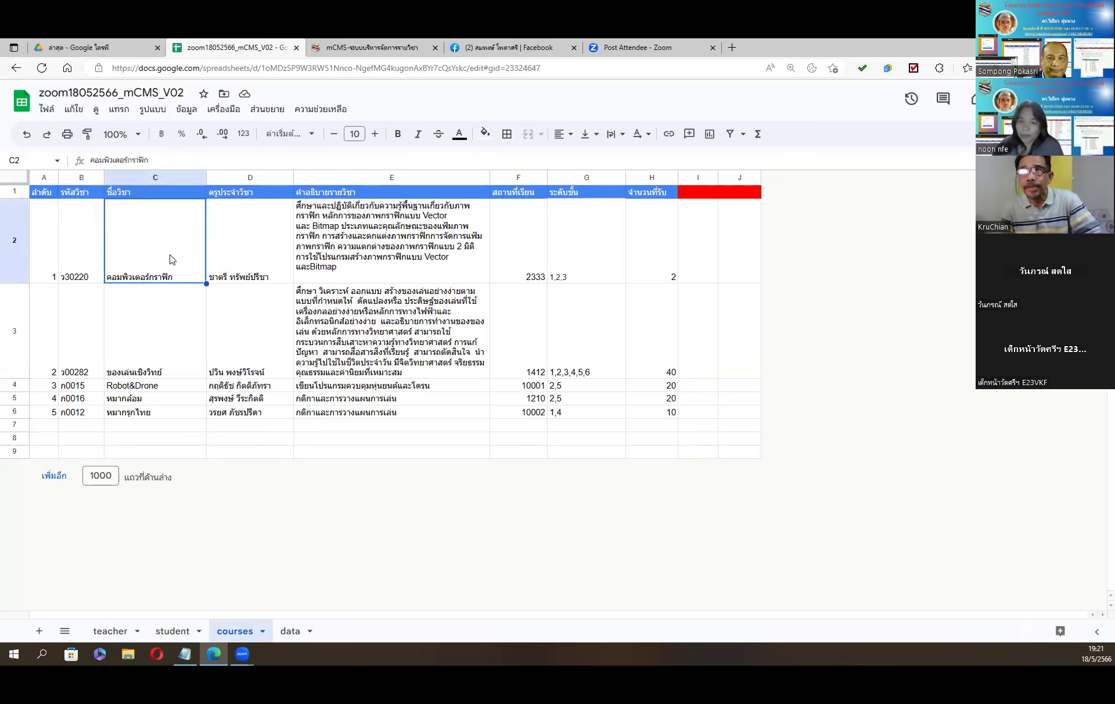
{"action": "left_click", "coordinate": [236, 265]}
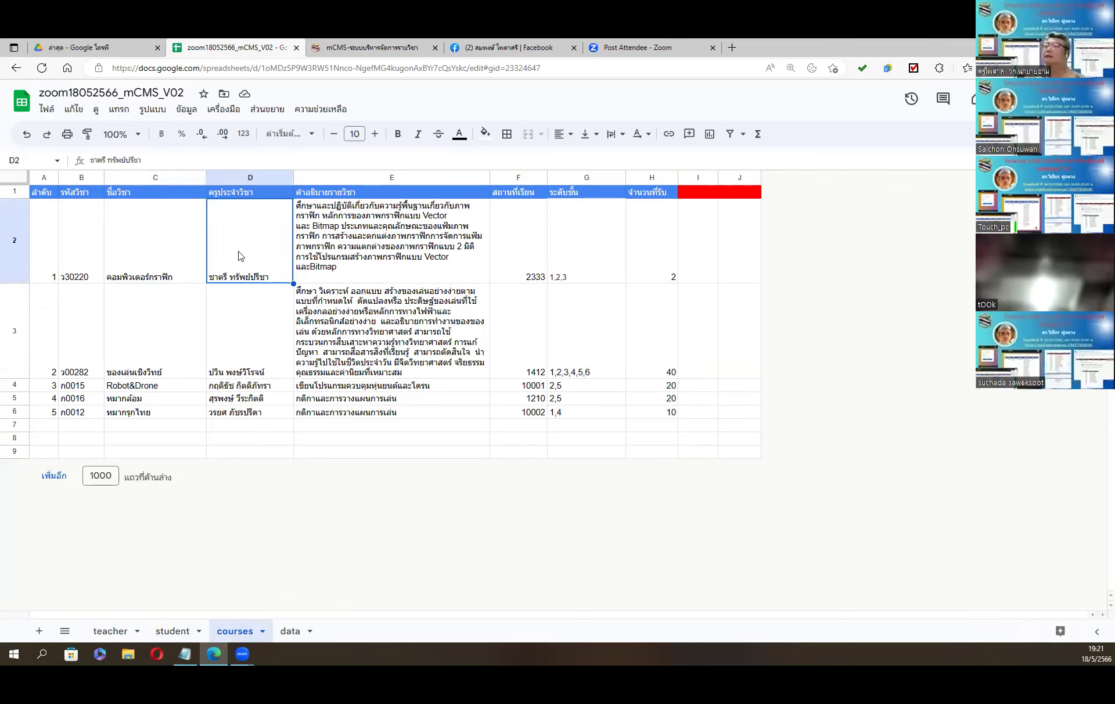
{"action": "left_click", "coordinate": [385, 255]}
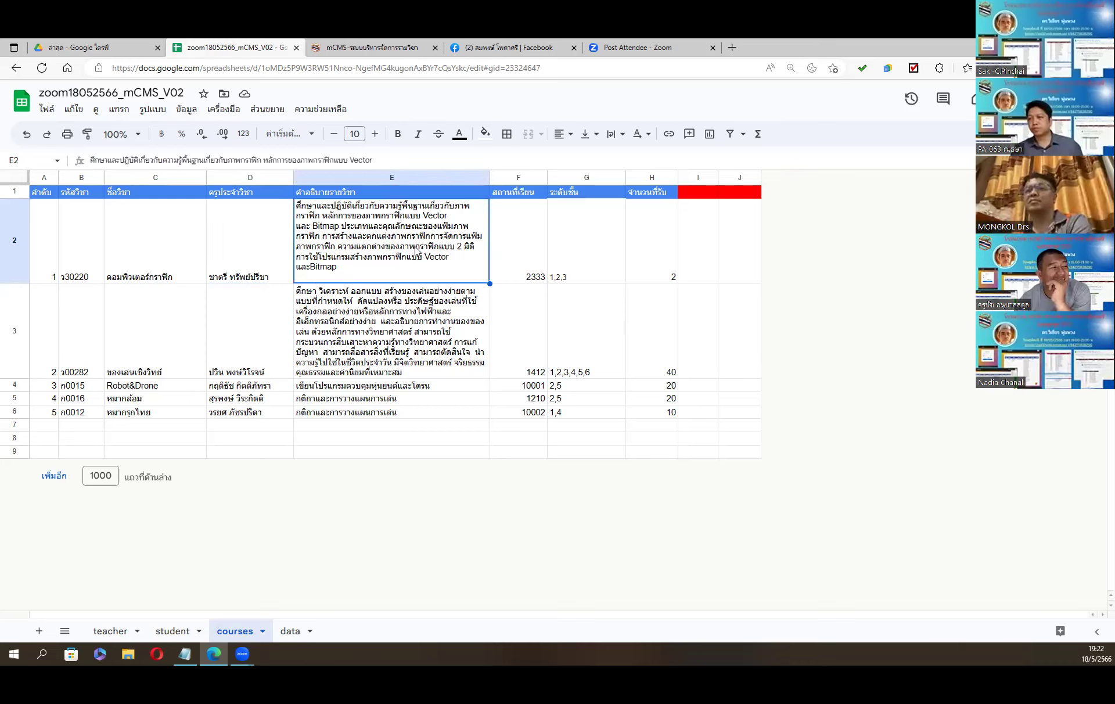
{"action": "left_click", "coordinate": [509, 232]}
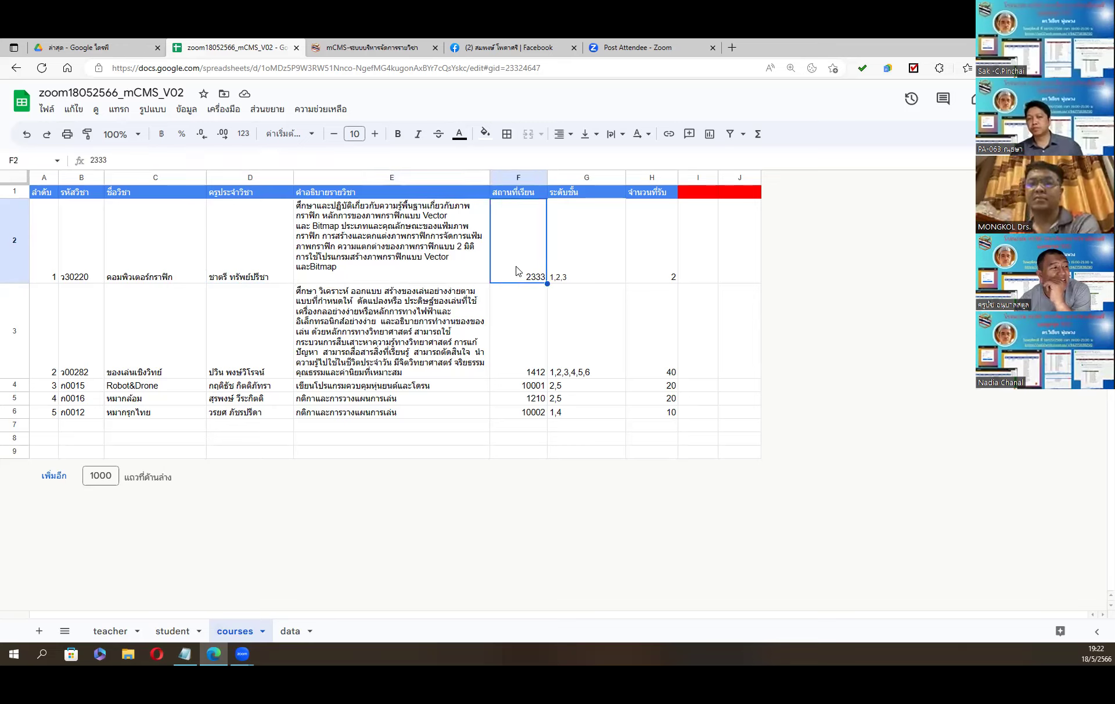
{"action": "left_click", "coordinate": [581, 250]}
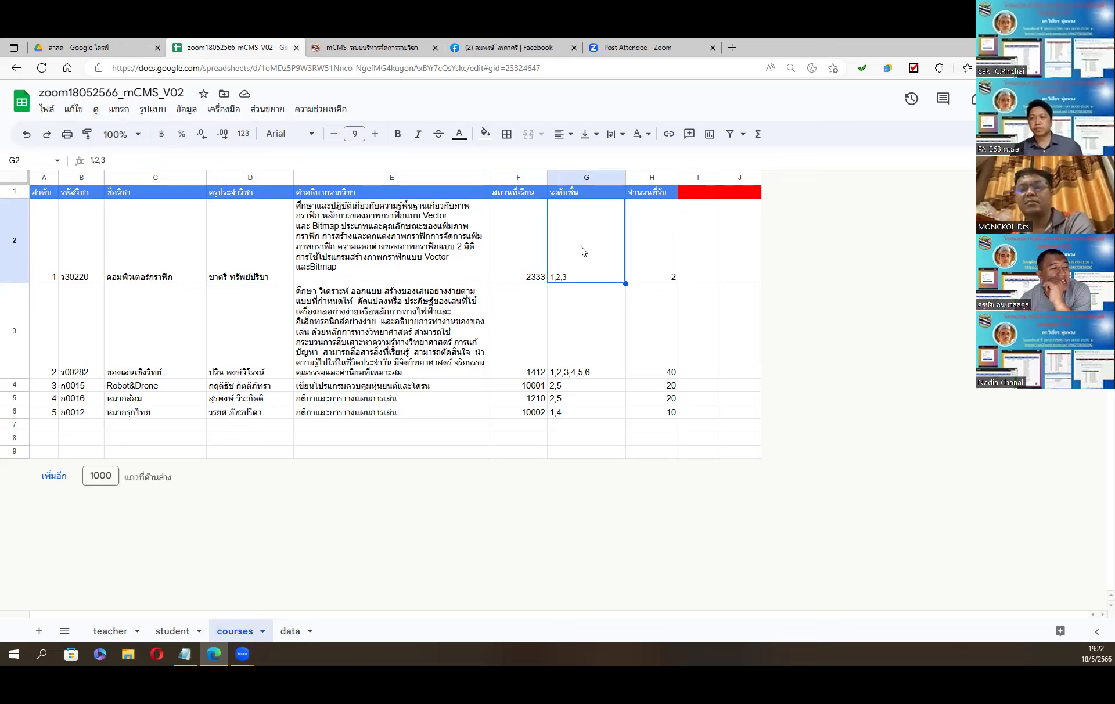
{"action": "left_click", "coordinate": [644, 238]}
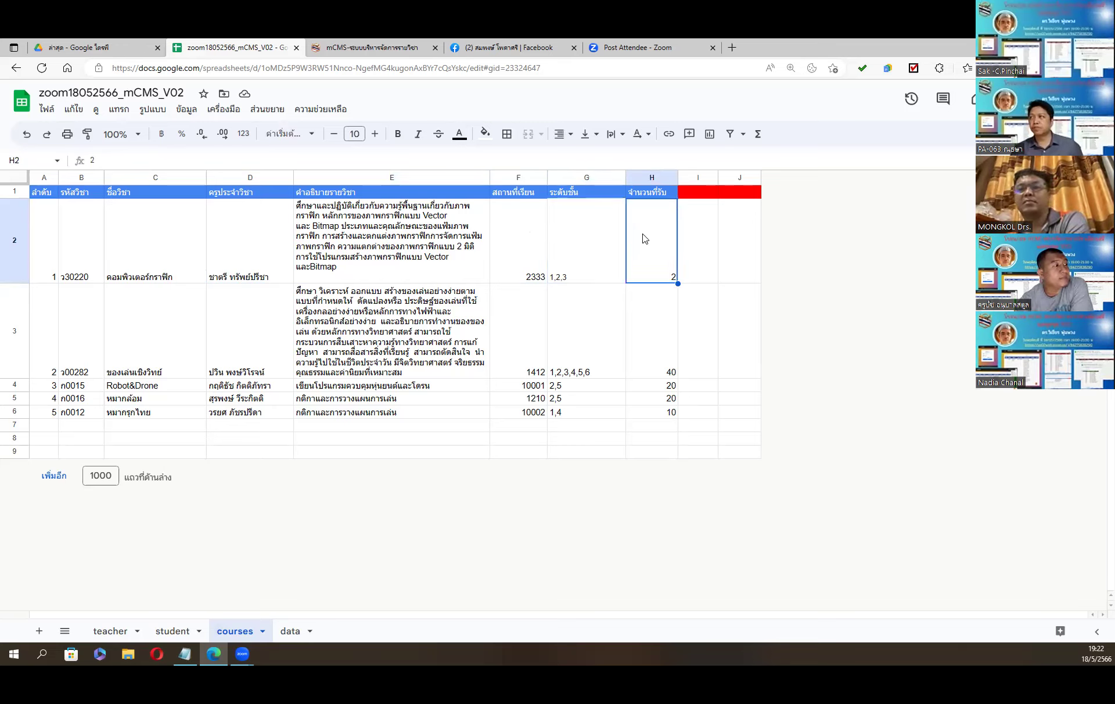
Step: Examine the blank columns I and J of the courses sheet, including their red header cells, alongside the second course's จำนวนที่รับ cell
{"action": "left_click", "coordinate": [700, 244]}
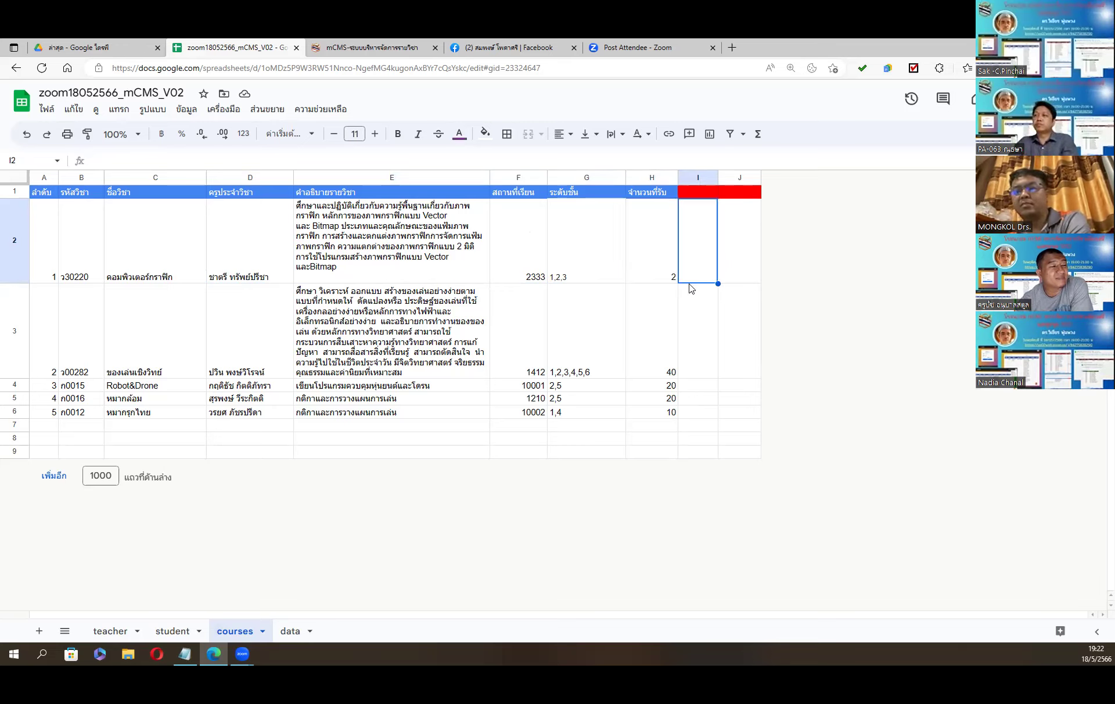
{"action": "left_click", "coordinate": [671, 359]}
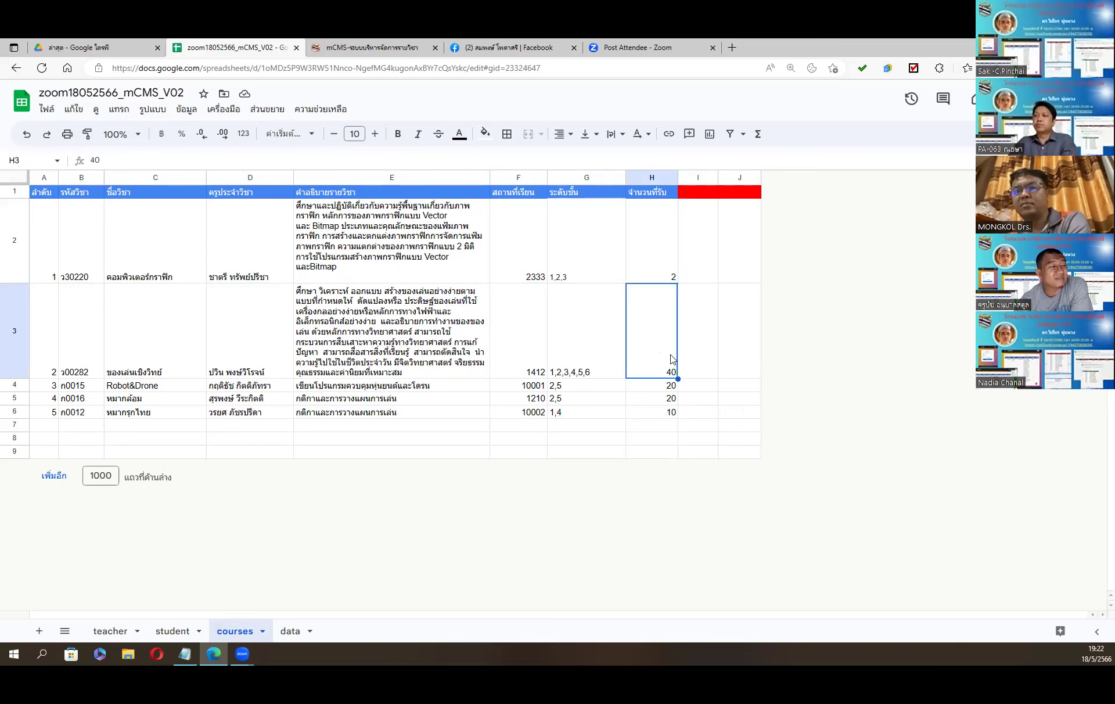
{"action": "left_click", "coordinate": [703, 364]}
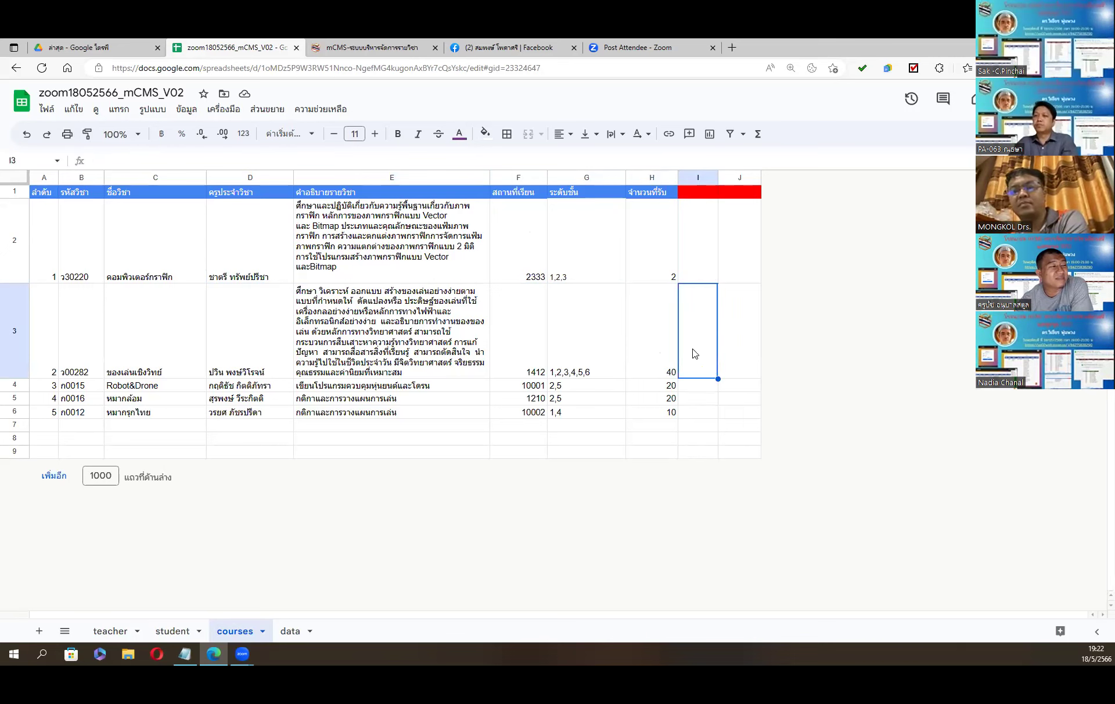
{"action": "left_click", "coordinate": [741, 358]}
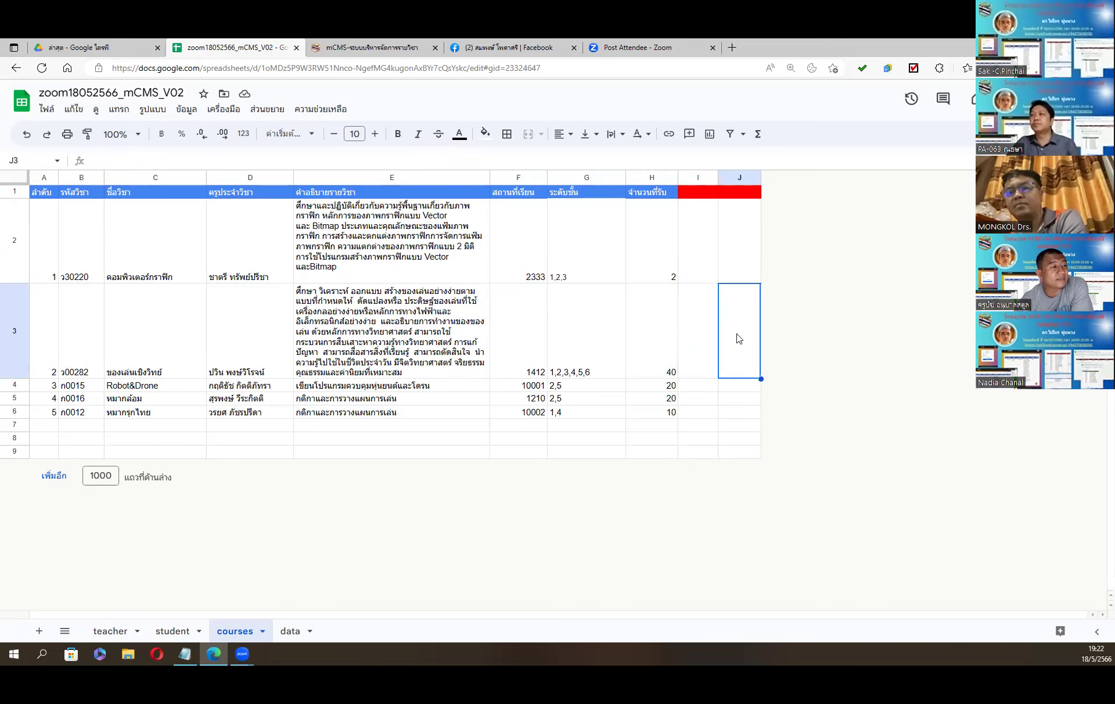
{"action": "left_click", "coordinate": [747, 266]}
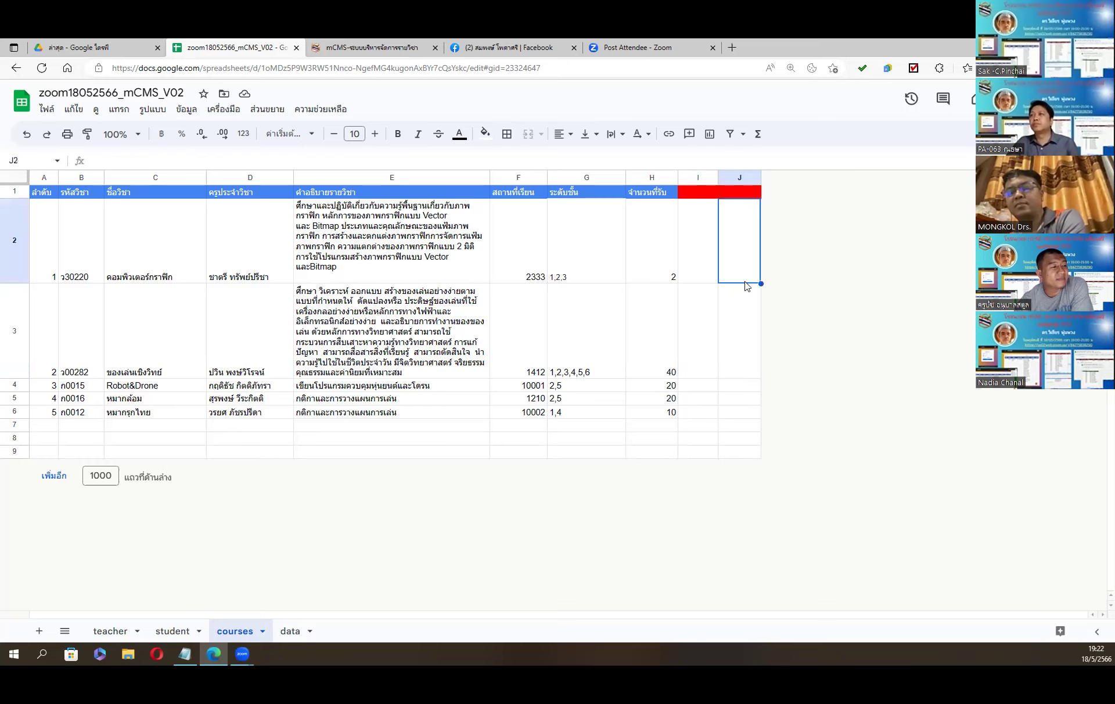
{"action": "left_click", "coordinate": [741, 329]}
{"action": "left_click", "coordinate": [734, 262]}
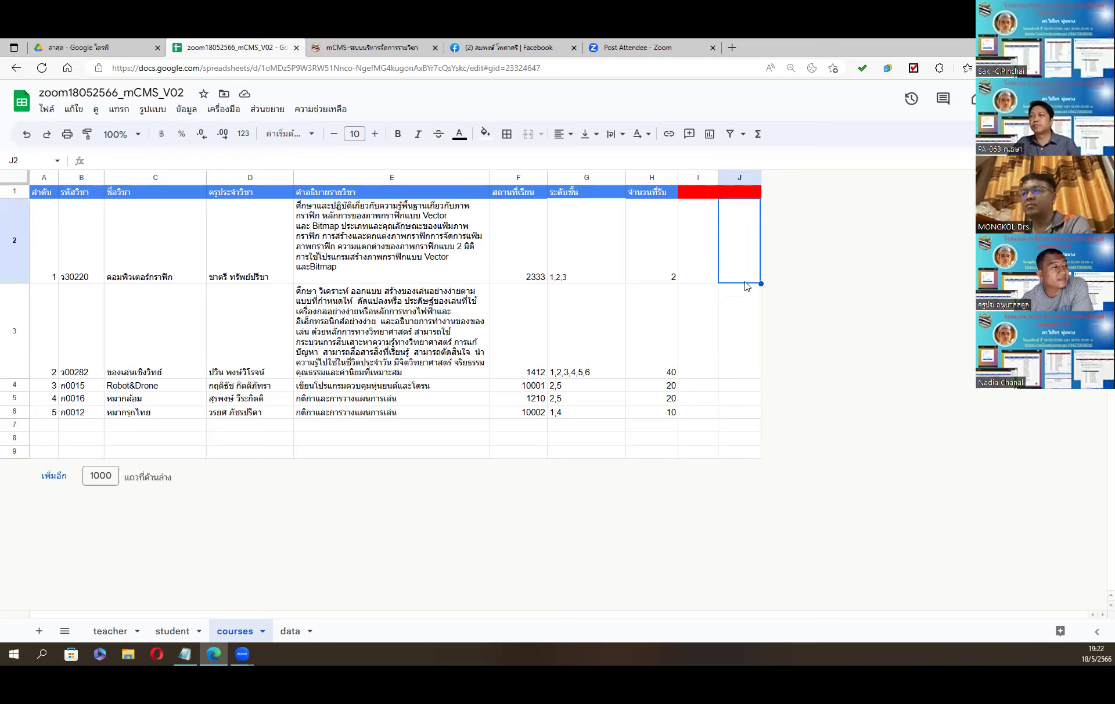
{"action": "left_click", "coordinate": [697, 195]}
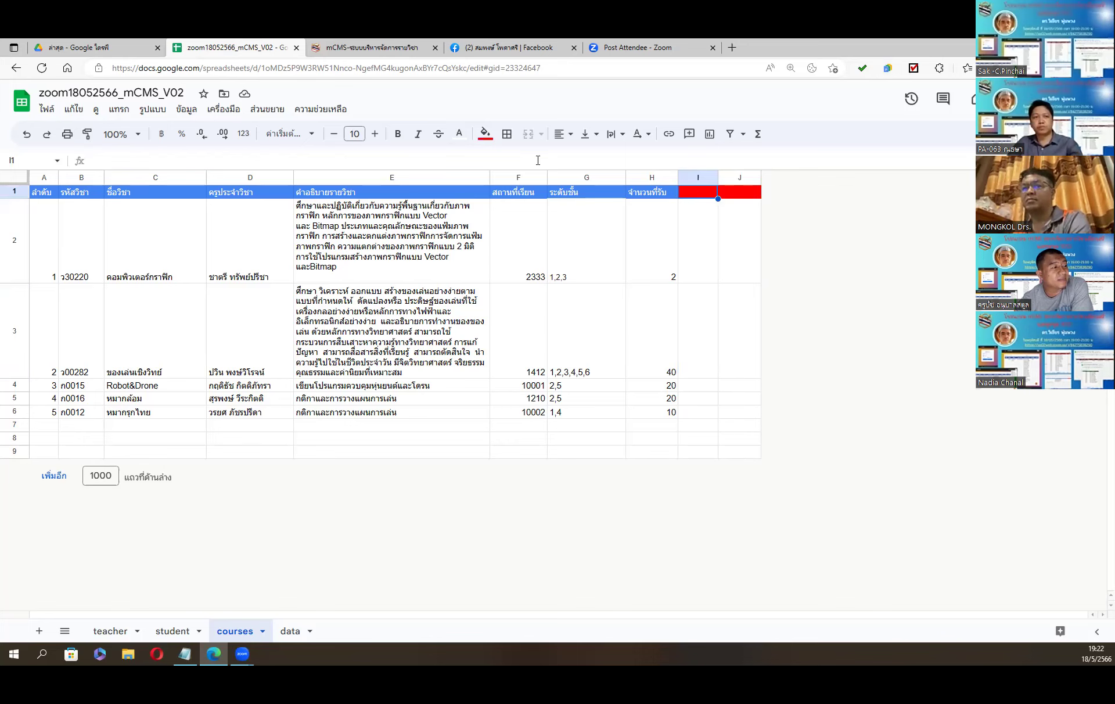
{"action": "left_click", "coordinate": [746, 197]}
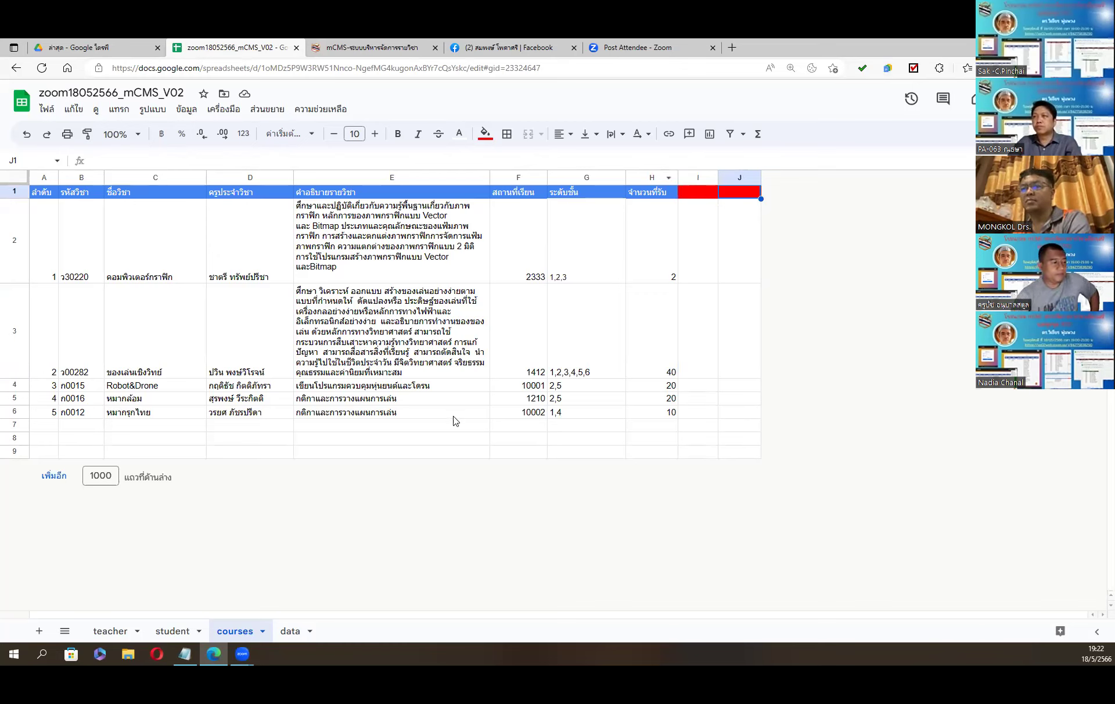
Step: Examine the record in row 2 of the data sheet field by field, from รหัสนักเรียน to ผลการเรียน
{"action": "left_click", "coordinate": [285, 633]}
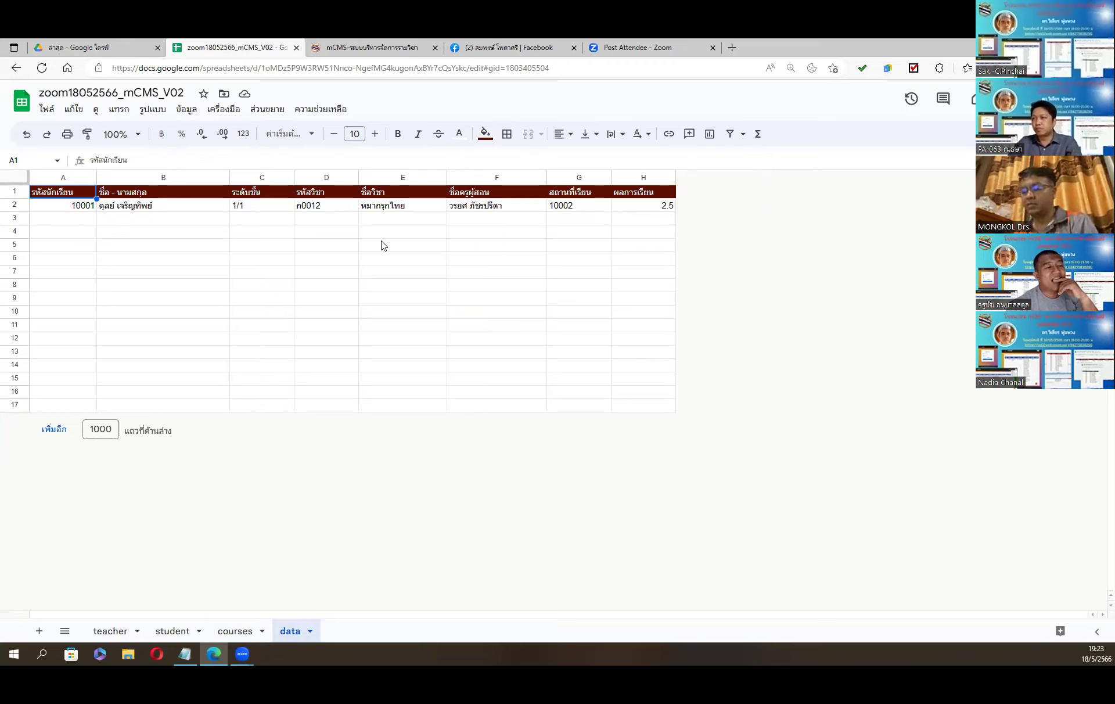
{"action": "left_click", "coordinate": [72, 209]}
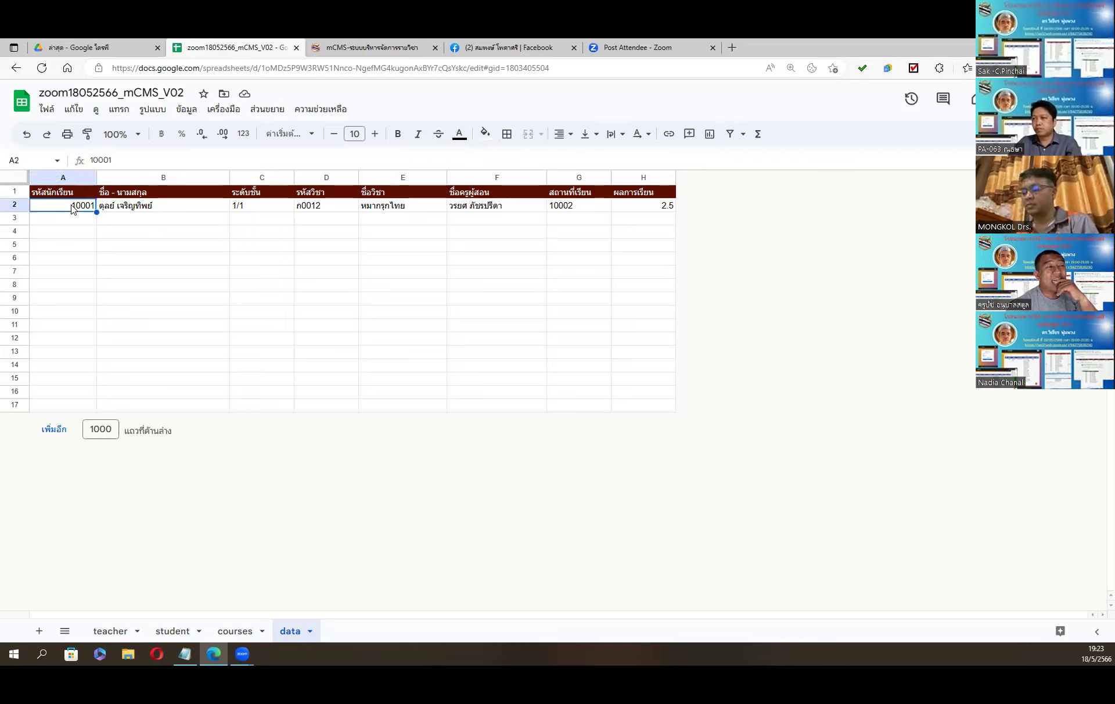
{"action": "left_click", "coordinate": [166, 212]}
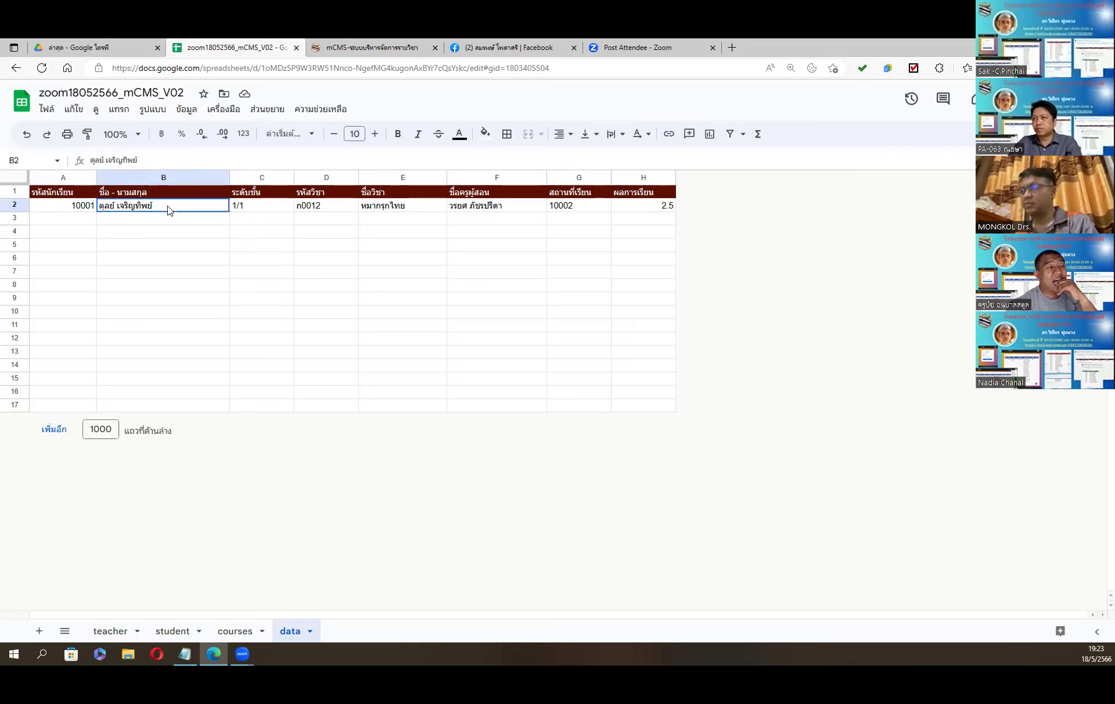
{"action": "left_click", "coordinate": [263, 213]}
{"action": "left_click", "coordinate": [341, 210]}
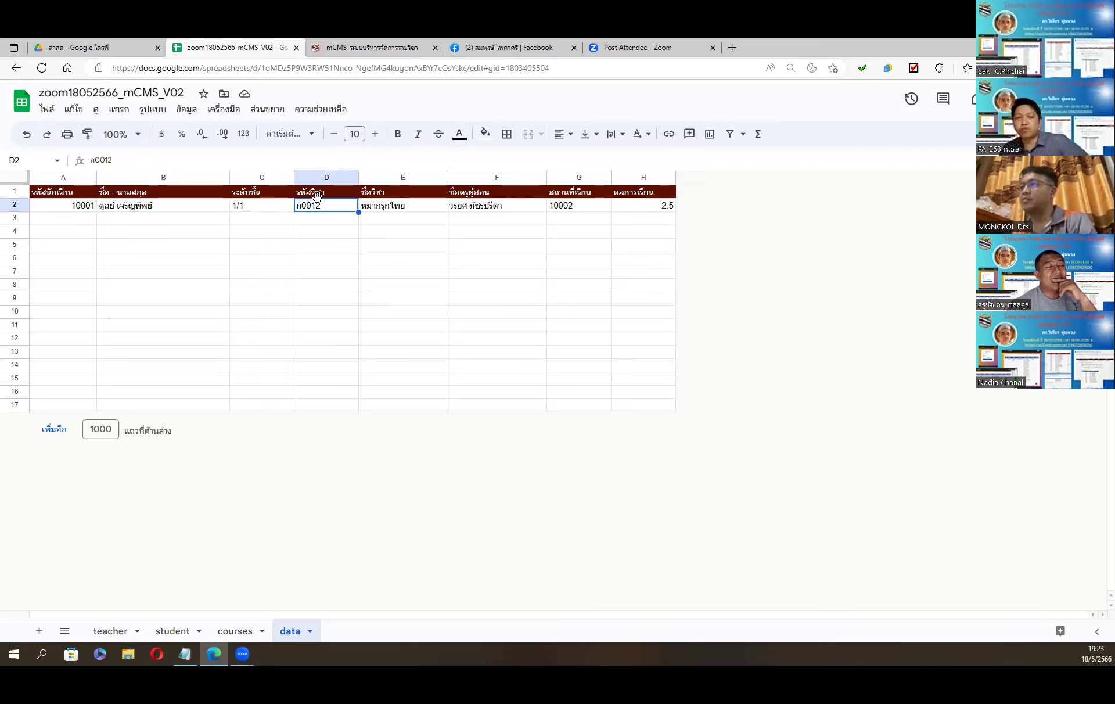
{"action": "left_click", "coordinate": [379, 209]}
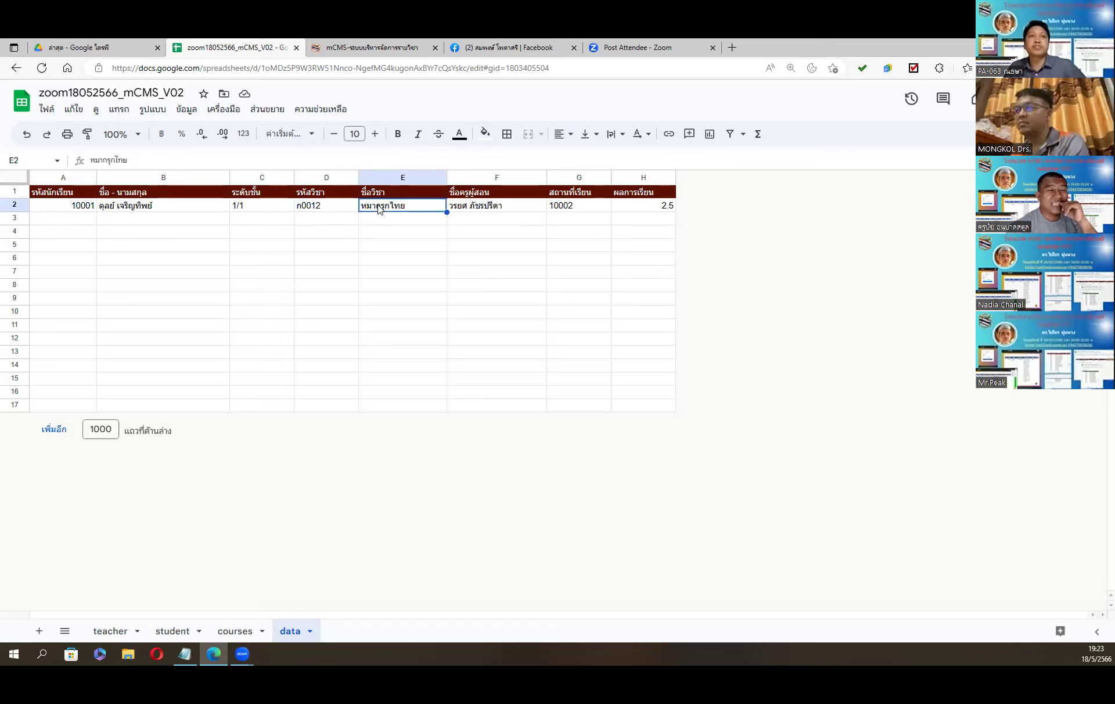
{"action": "left_click", "coordinate": [473, 207]}
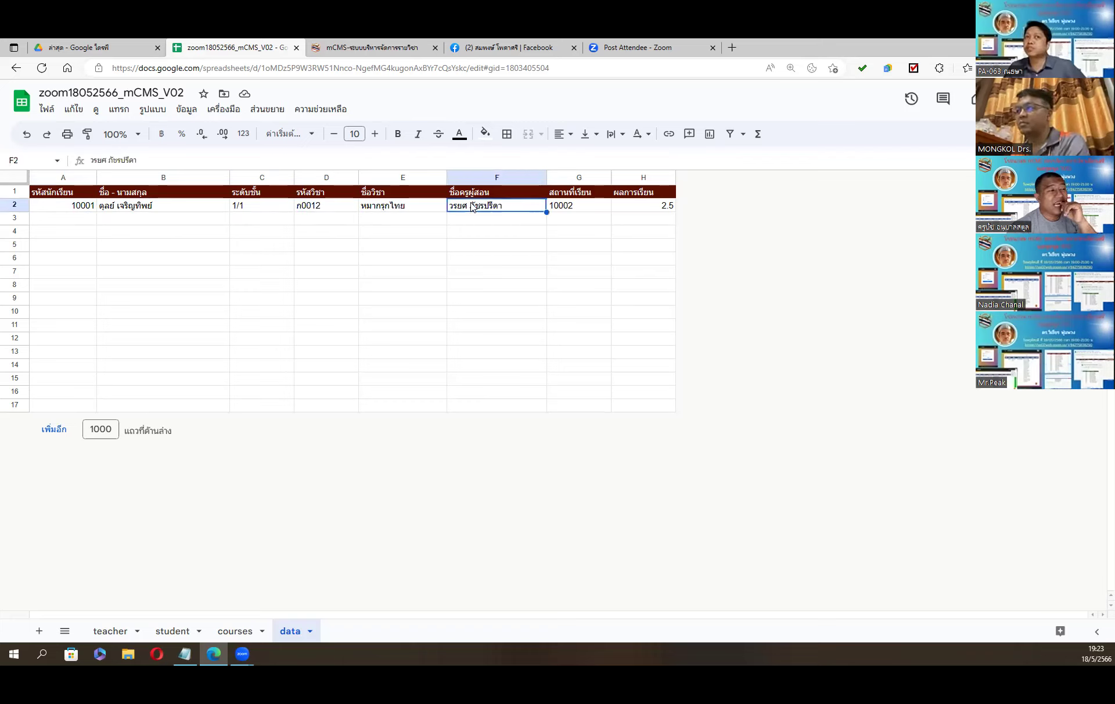
{"action": "left_click", "coordinate": [581, 209]}
{"action": "left_click", "coordinate": [641, 209]}
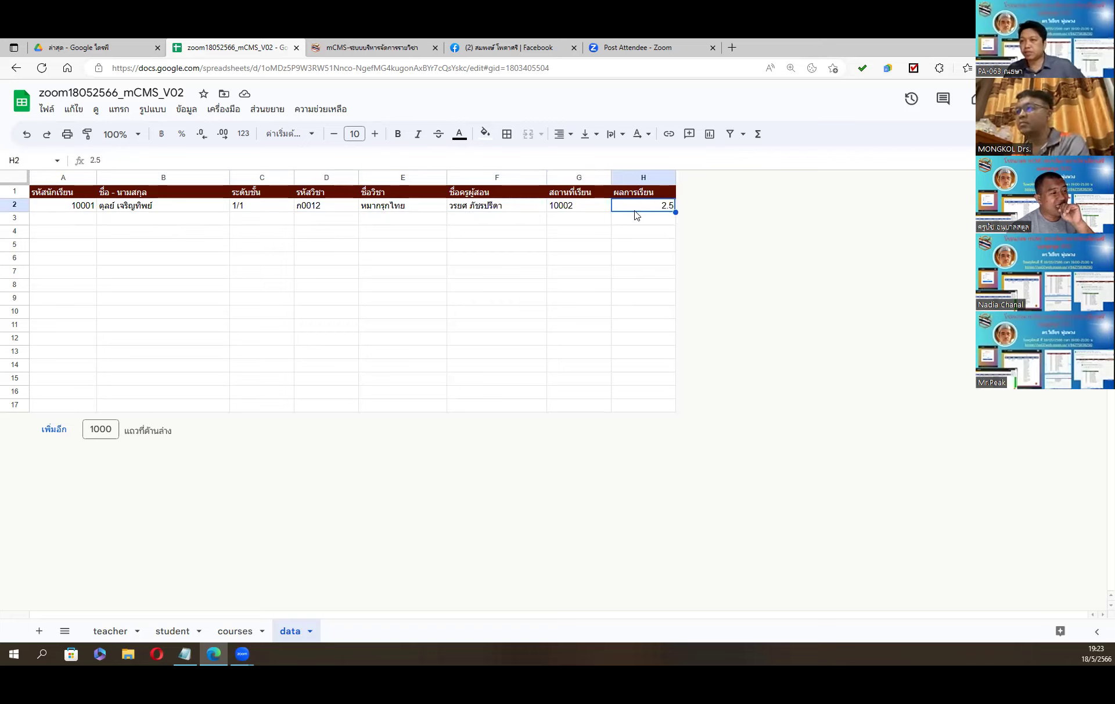
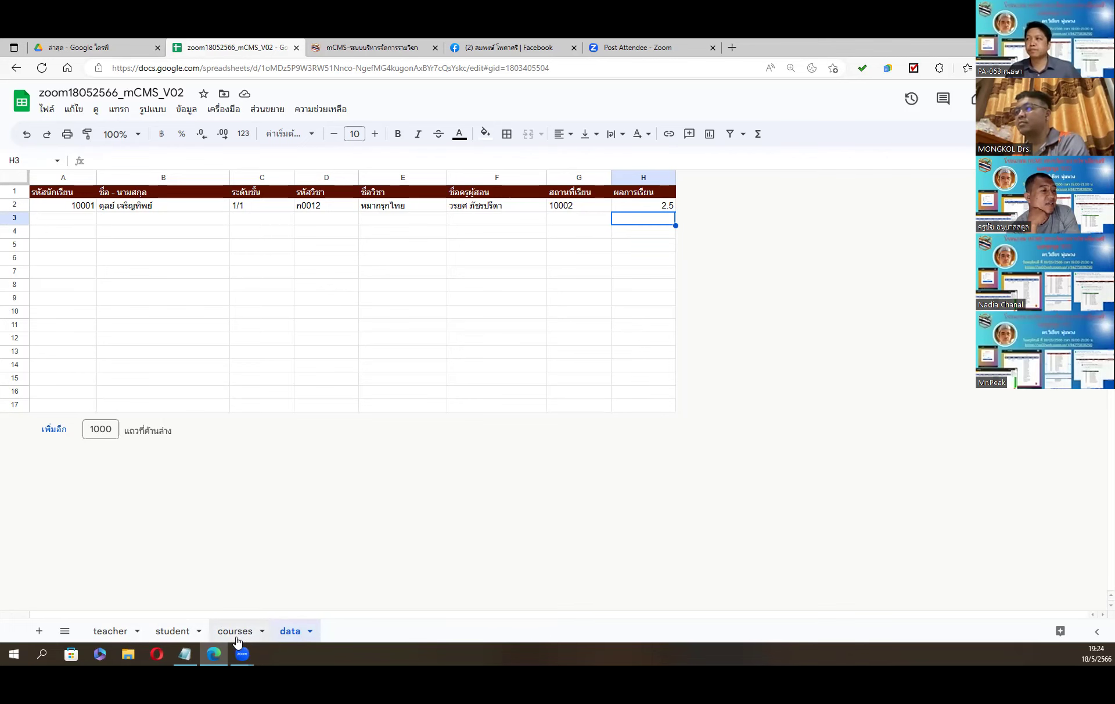
Step: Compare the courses sheet, including its red header cell I1, with the course table on the reloaded mCMS web page
{"action": "left_click", "coordinate": [238, 630]}
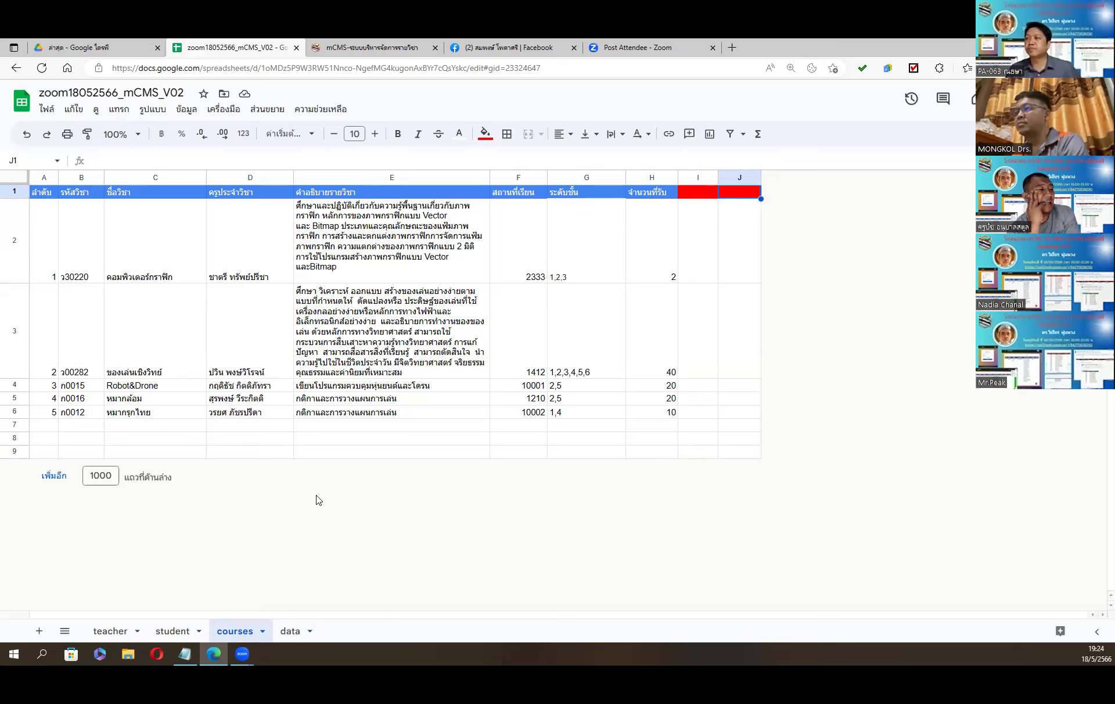
{"action": "left_click", "coordinate": [695, 191]}
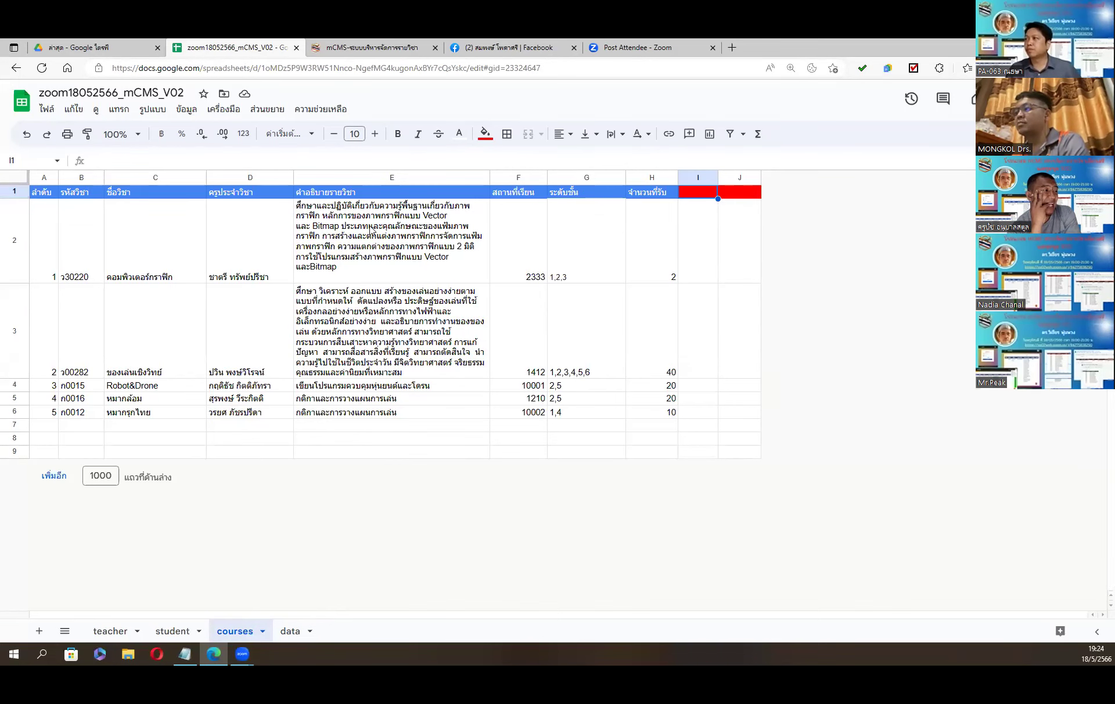
{"action": "left_click", "coordinate": [329, 52]}
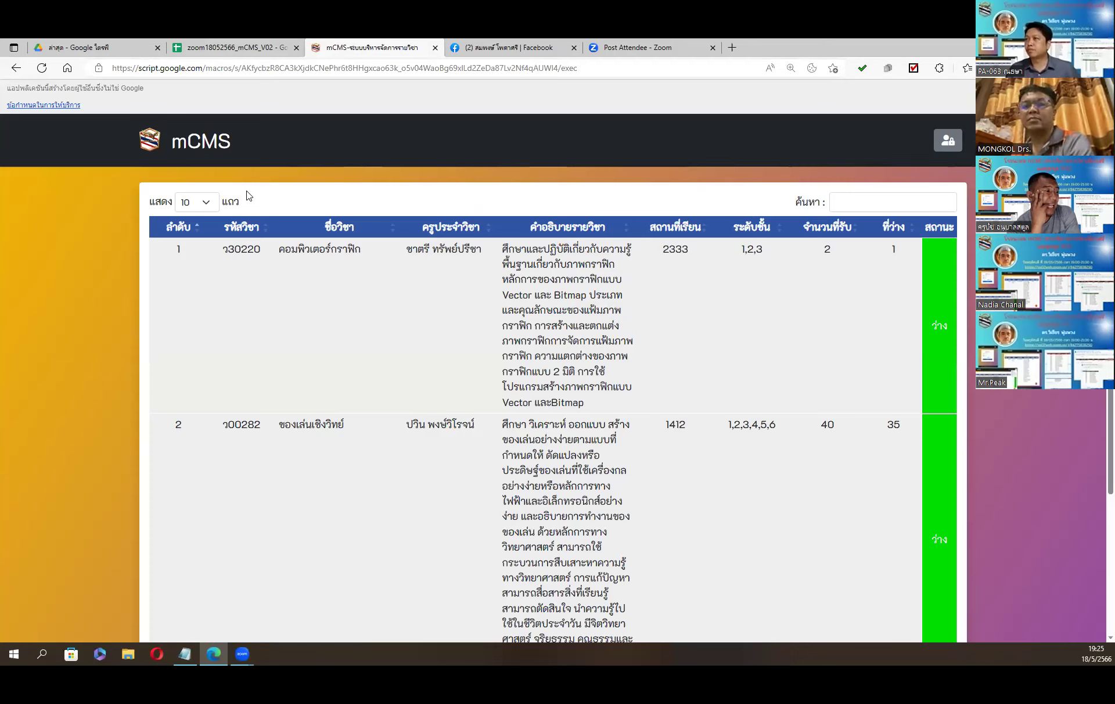
{"action": "left_click", "coordinate": [41, 69]}
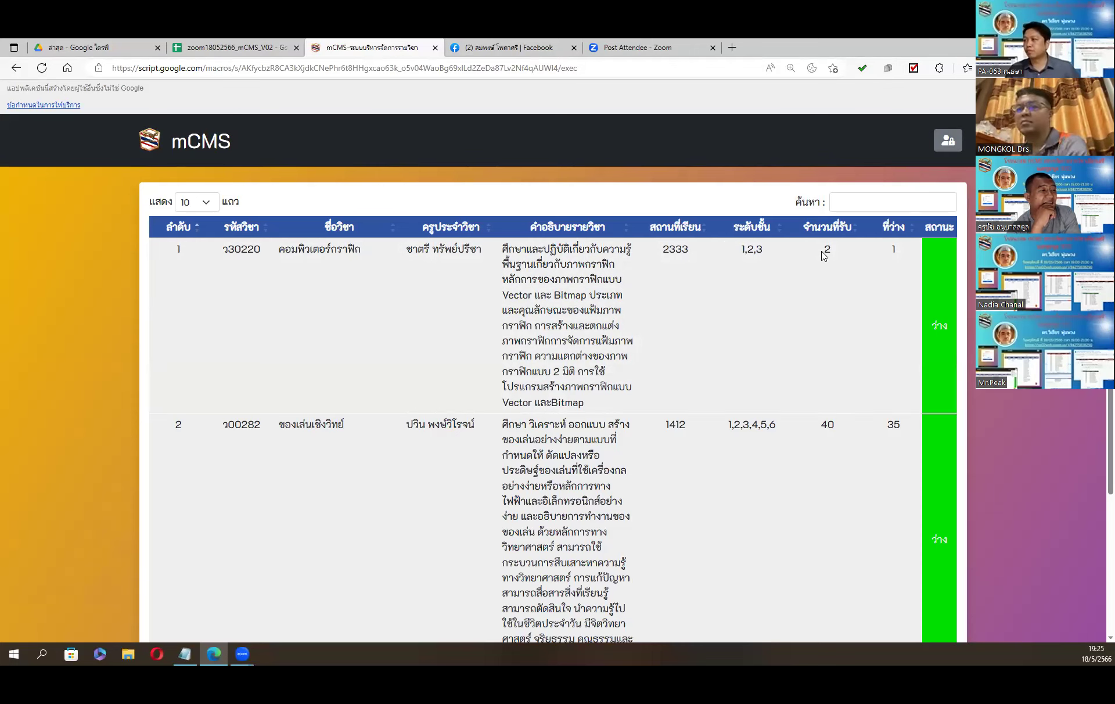
{"action": "scroll", "coordinate": [822, 255], "scroll_direction": "down", "scroll_amount": 3}
{"action": "scroll", "coordinate": [774, 269], "scroll_direction": "up", "scroll_amount": 3}
{"action": "scroll", "coordinate": [776, 269], "scroll_direction": "down", "scroll_amount": 3}
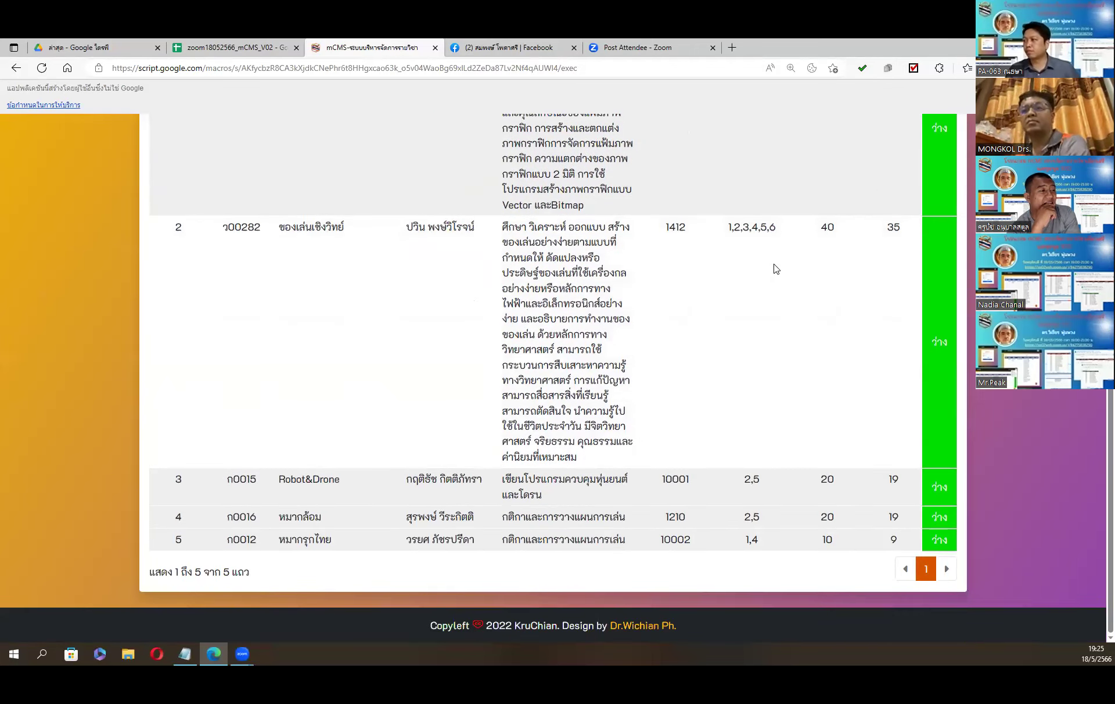
{"action": "scroll", "coordinate": [776, 268], "scroll_direction": "up", "scroll_amount": 3}
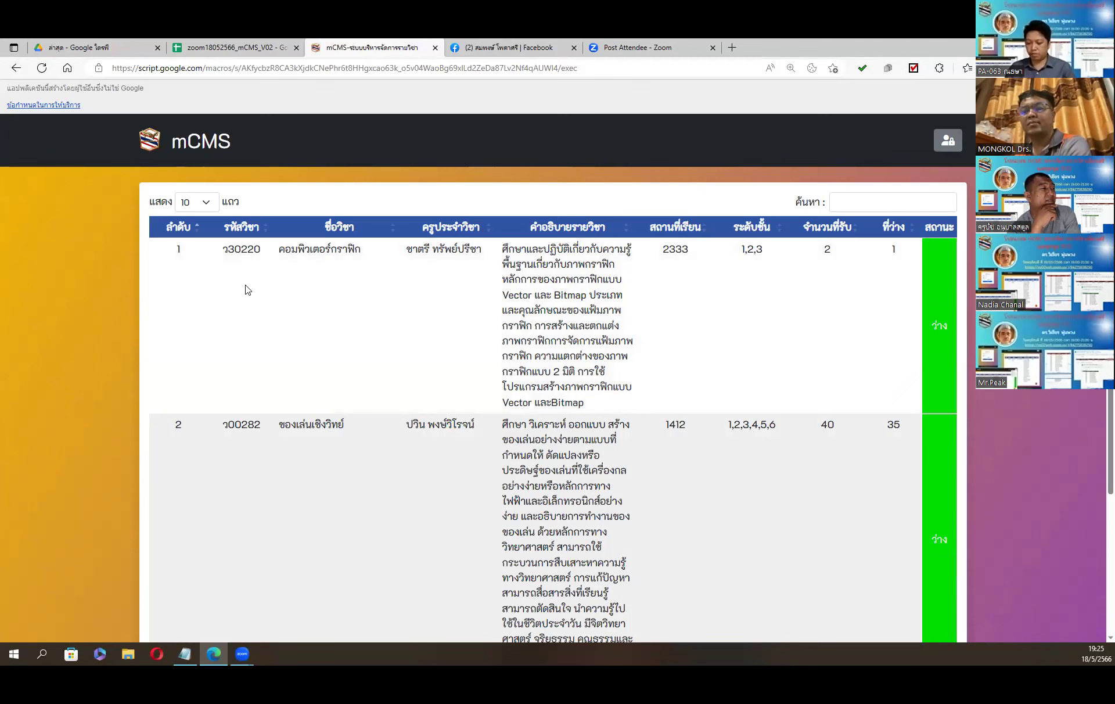
{"action": "scroll", "coordinate": [659, 339], "scroll_direction": "down", "scroll_amount": 2}
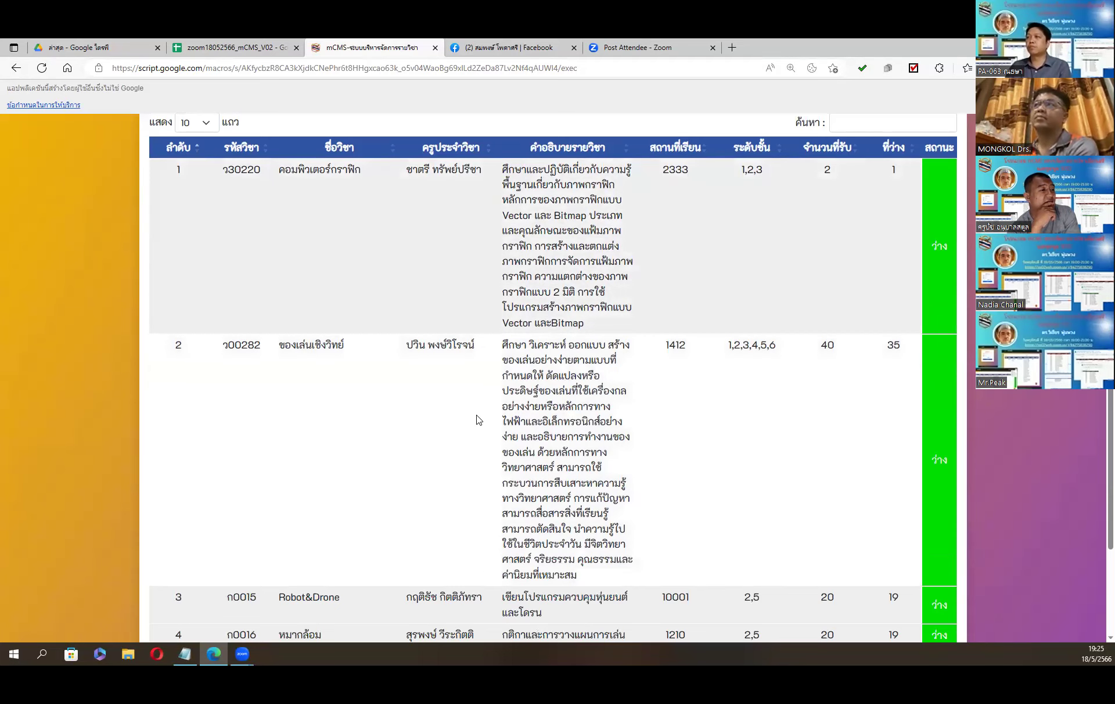
{"action": "scroll", "coordinate": [478, 419], "scroll_direction": "down", "scroll_amount": 2}
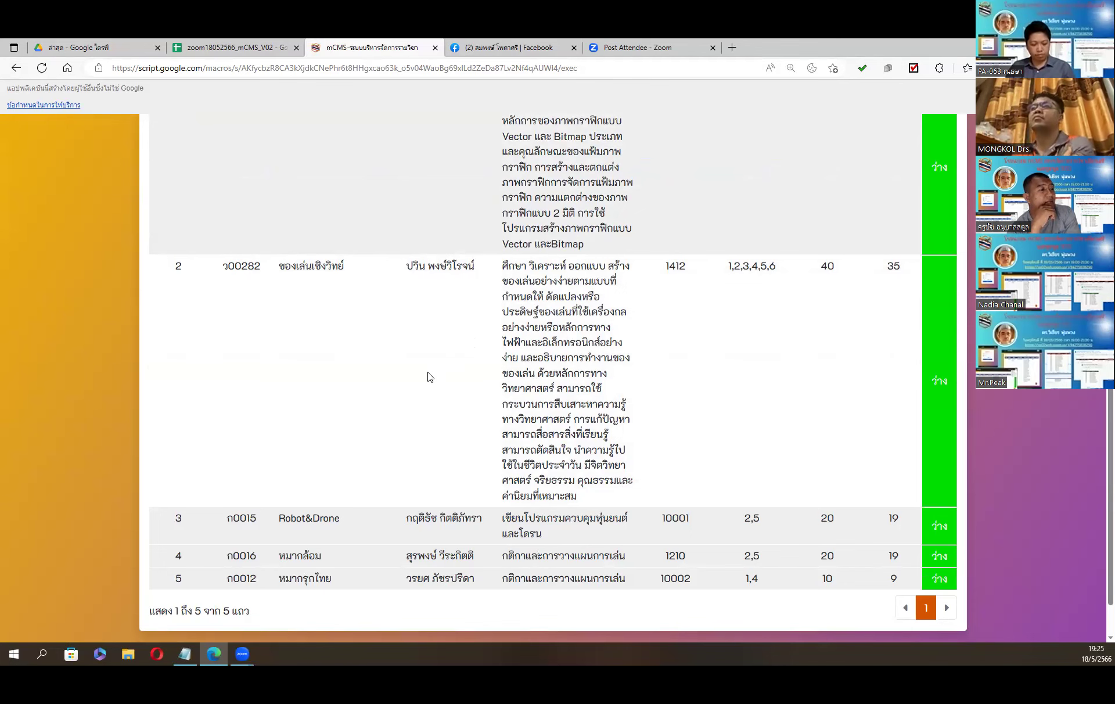
{"action": "scroll", "coordinate": [429, 376], "scroll_direction": "up", "scroll_amount": 3}
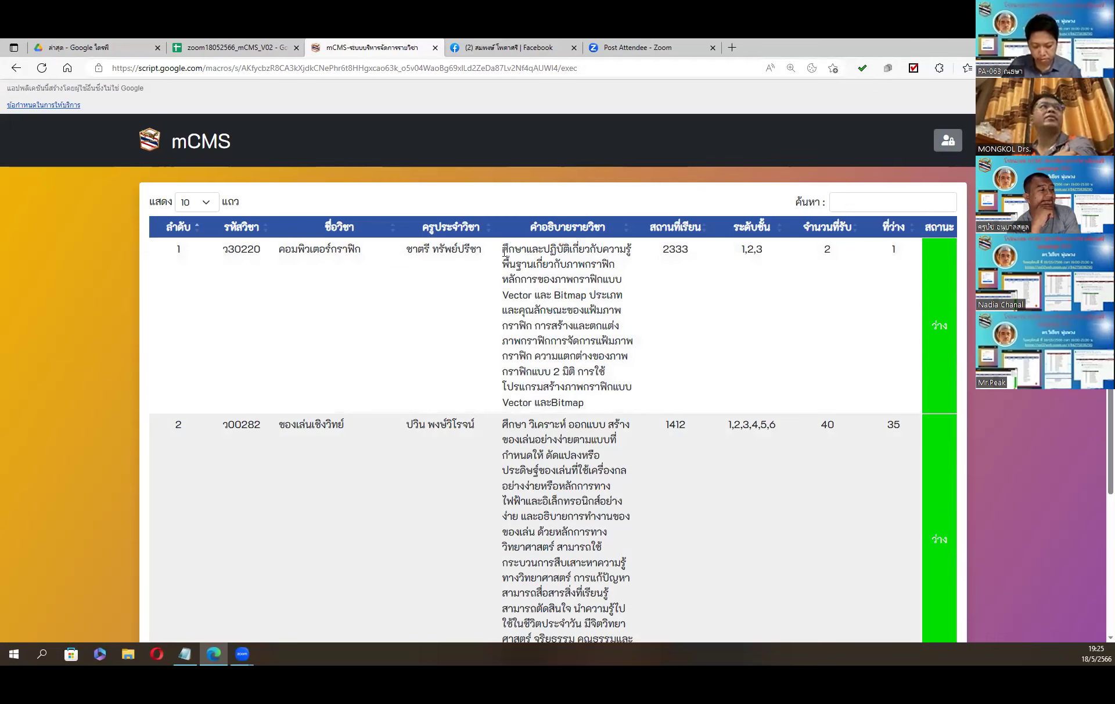
Step: Examine the คำอธิบายรายวิชา text of the first course, คอมพิวเตอร์กราฟิก, in the mCMS course table
{"action": "left_click_drag", "start_coordinate": [503, 249], "coordinate": [617, 389]}
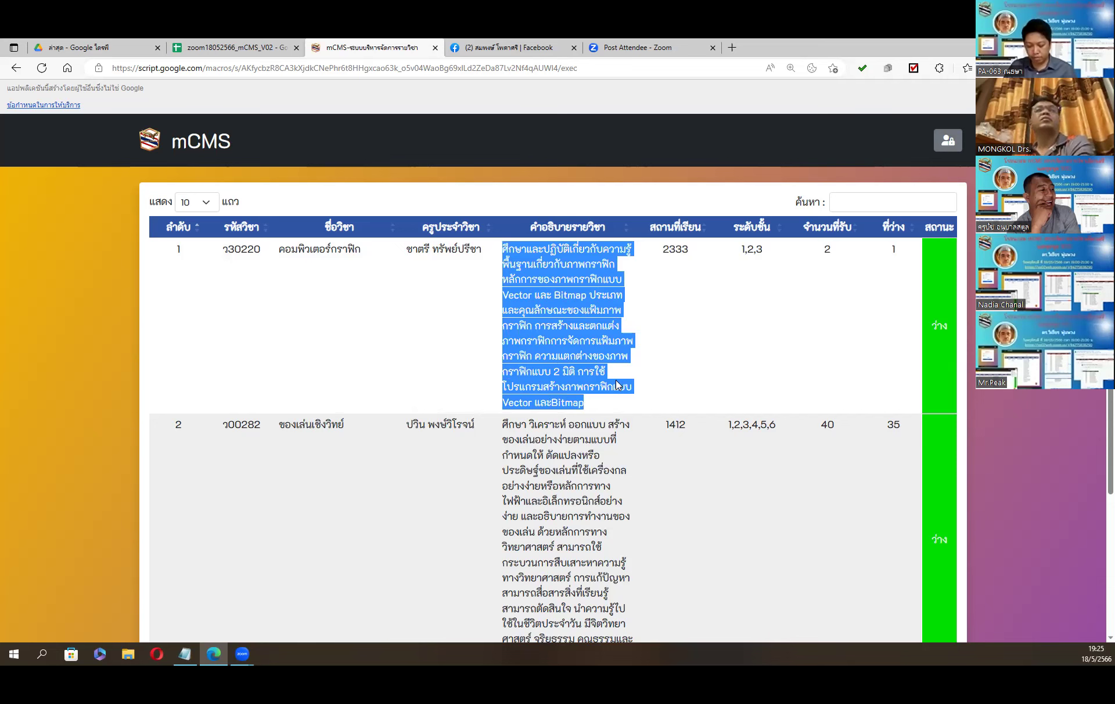
{"action": "scroll", "coordinate": [781, 336], "scroll_direction": "down", "scroll_amount": 1}
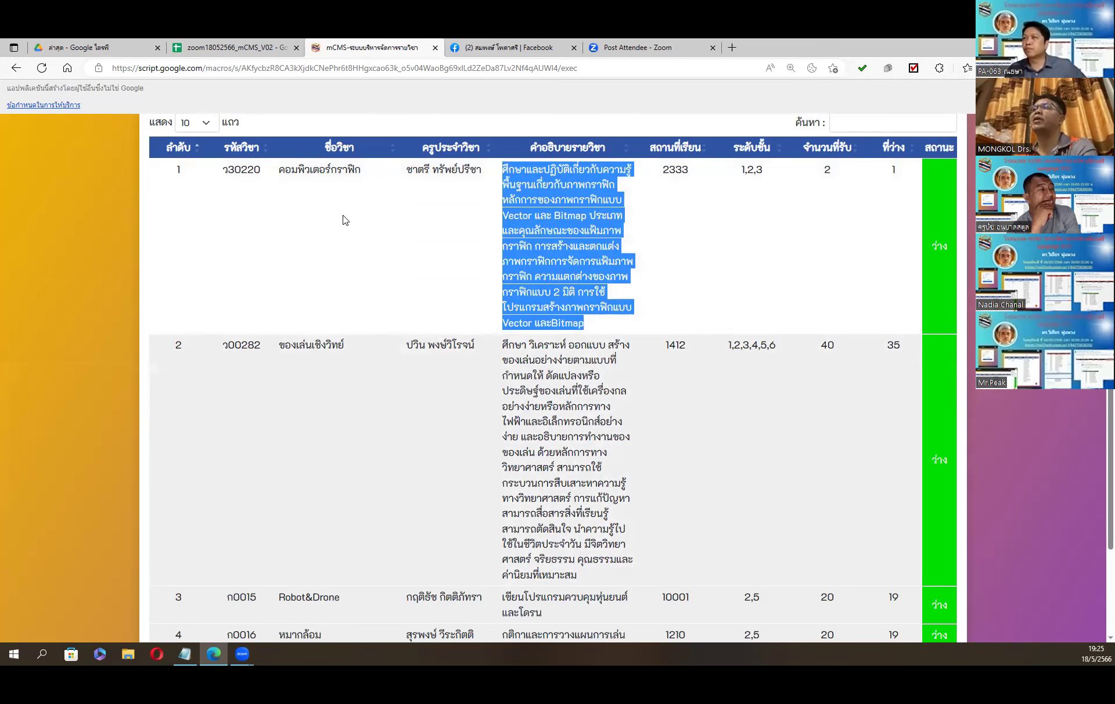
{"action": "left_click", "coordinate": [548, 277]}
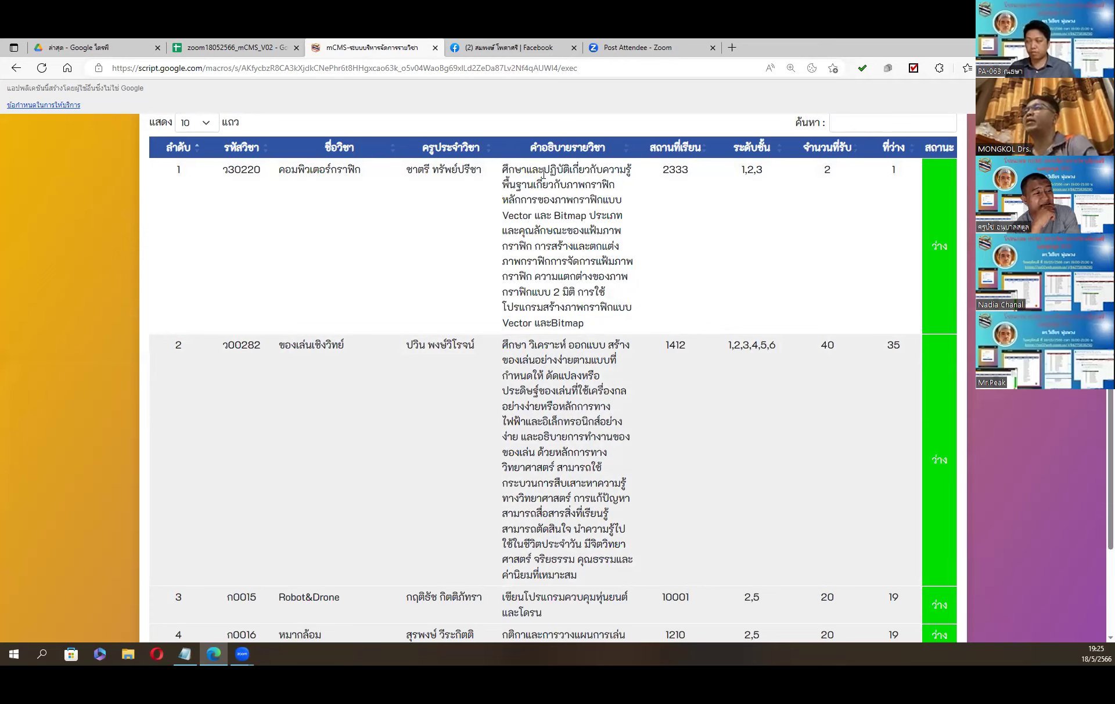
{"action": "left_click_drag", "start_coordinate": [585, 324], "coordinate": [502, 166]}
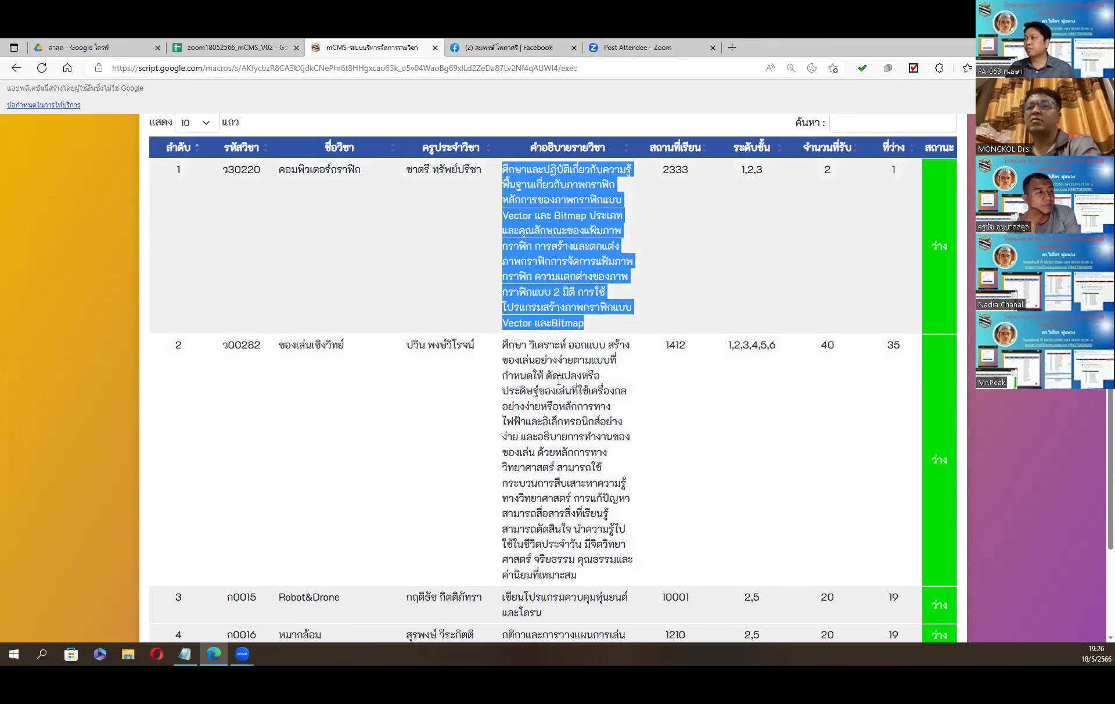
{"action": "left_click", "coordinate": [552, 375]}
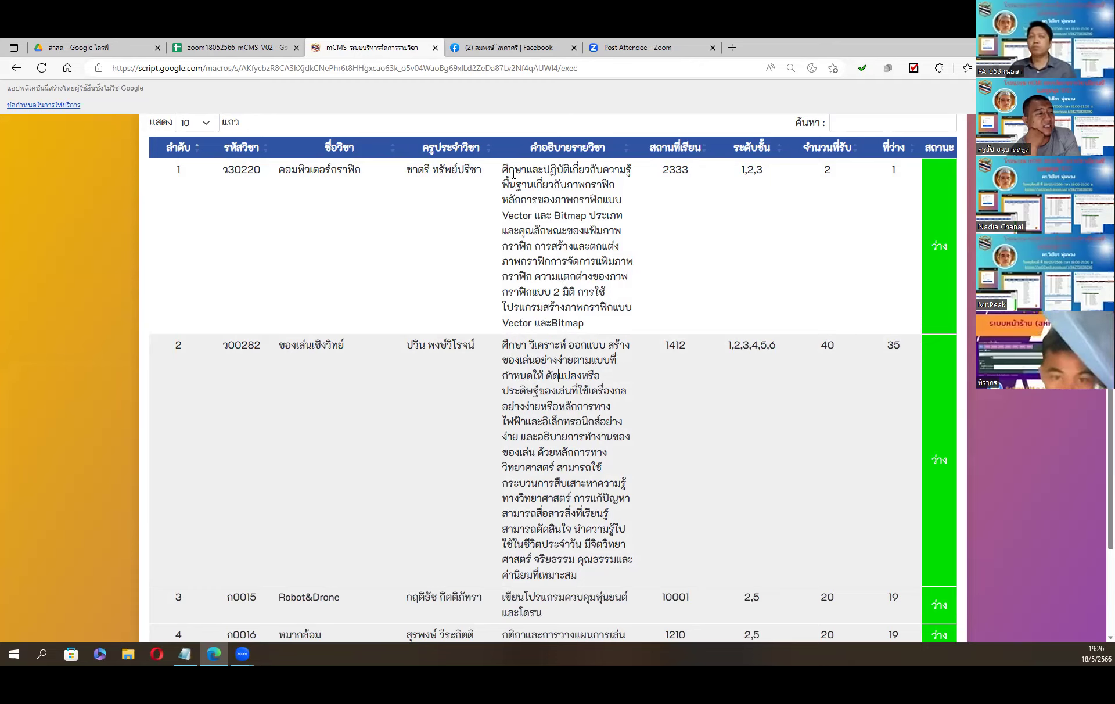
{"action": "left_click_drag", "start_coordinate": [503, 167], "coordinate": [592, 323]}
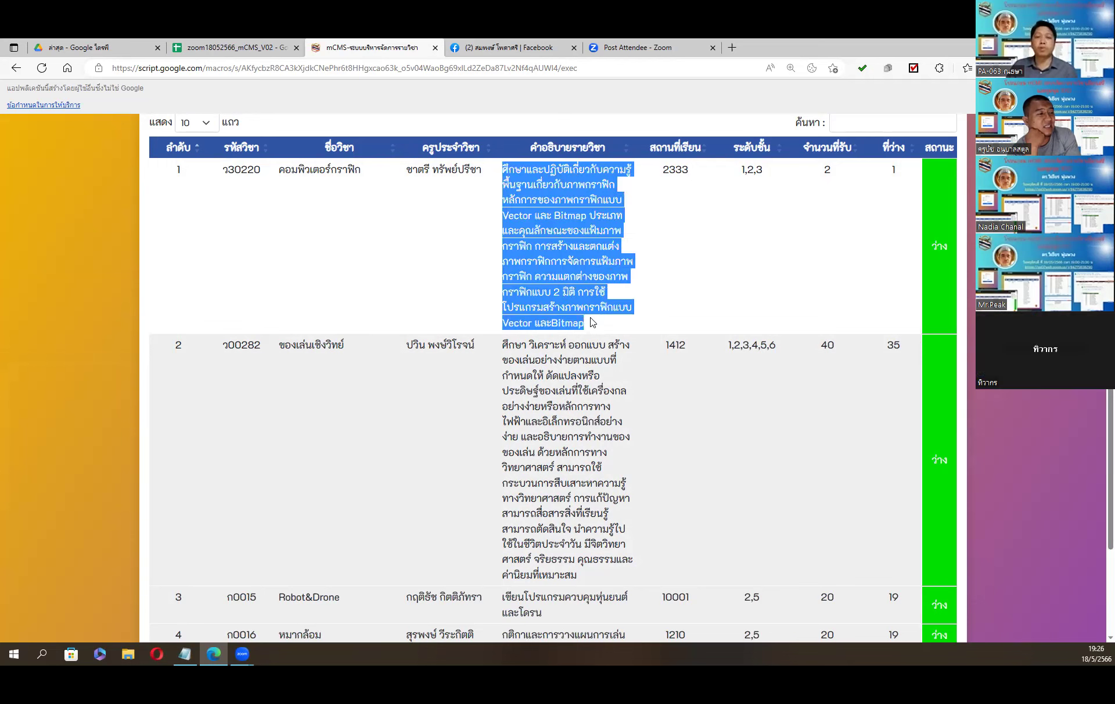
{"action": "left_click", "coordinate": [685, 275]}
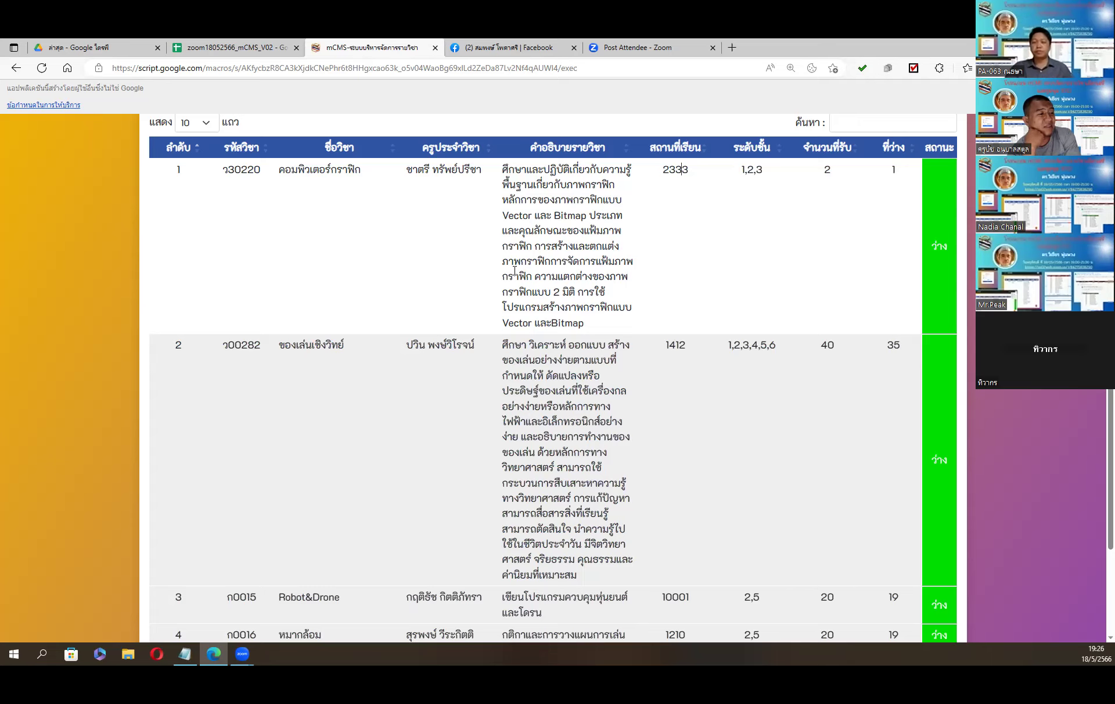
Step: Read through the mCMS course table from the first course to หมากรุกไทย, including the row count line beneath it
{"action": "scroll", "coordinate": [894, 317], "scroll_direction": "up", "scroll_amount": 1}
{"action": "scroll", "coordinate": [538, 252], "scroll_direction": "down", "scroll_amount": 3}
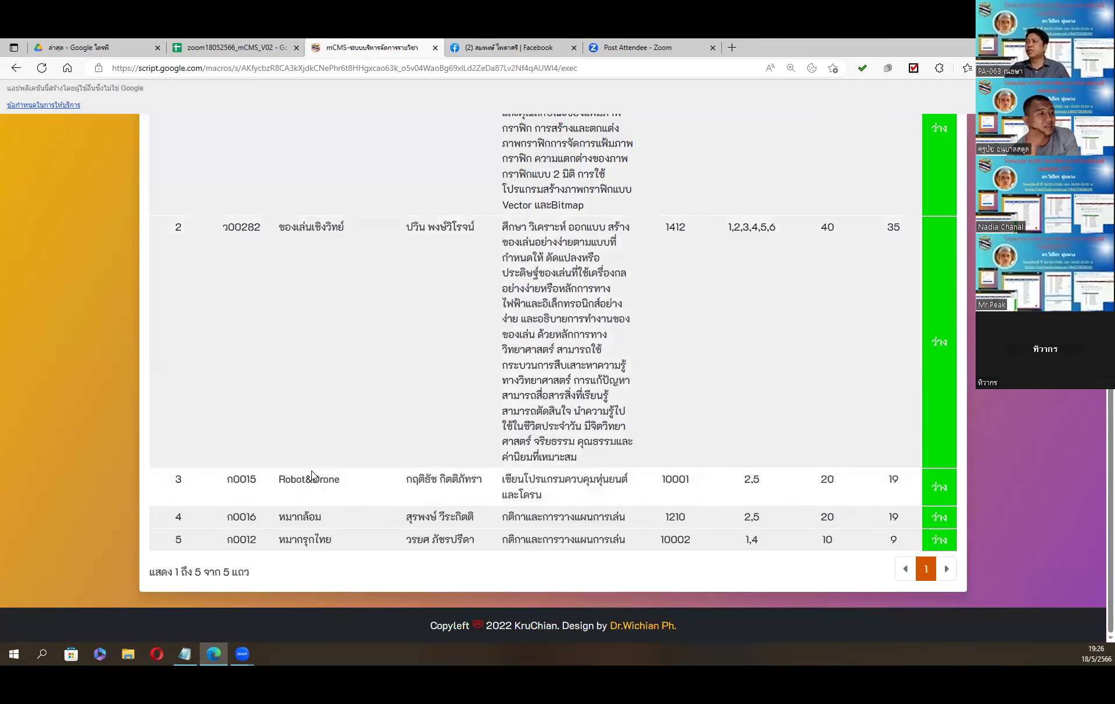
{"action": "scroll", "coordinate": [165, 189], "scroll_direction": "up", "scroll_amount": 2}
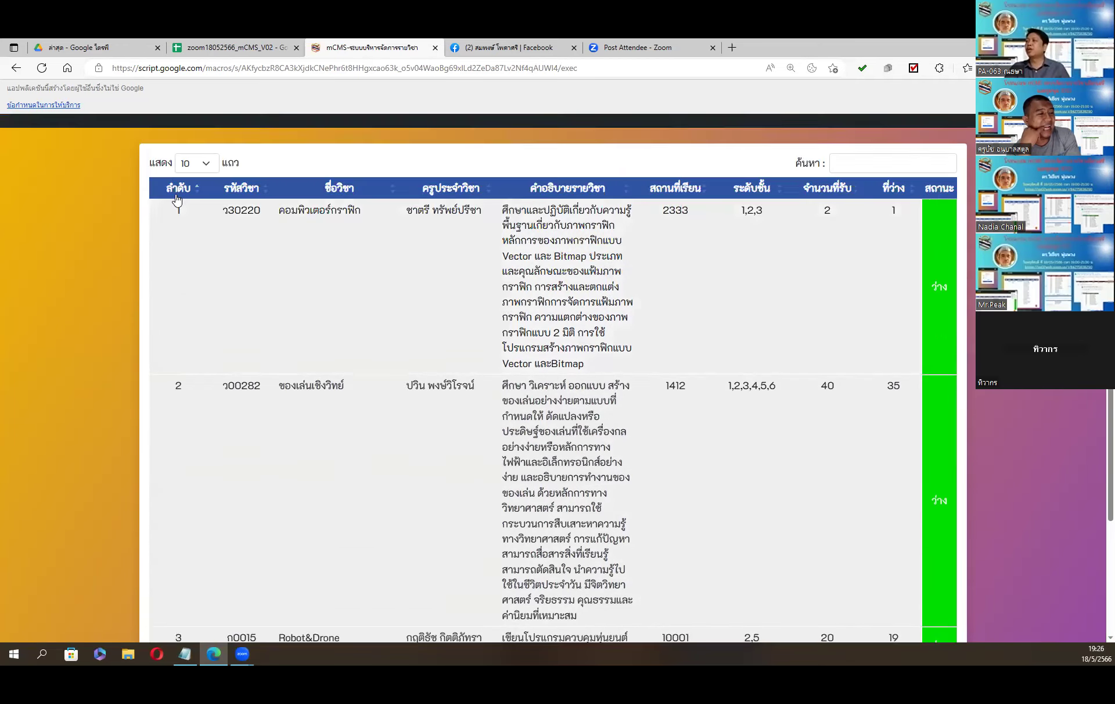
{"action": "scroll", "coordinate": [191, 209], "scroll_direction": "down", "scroll_amount": 1}
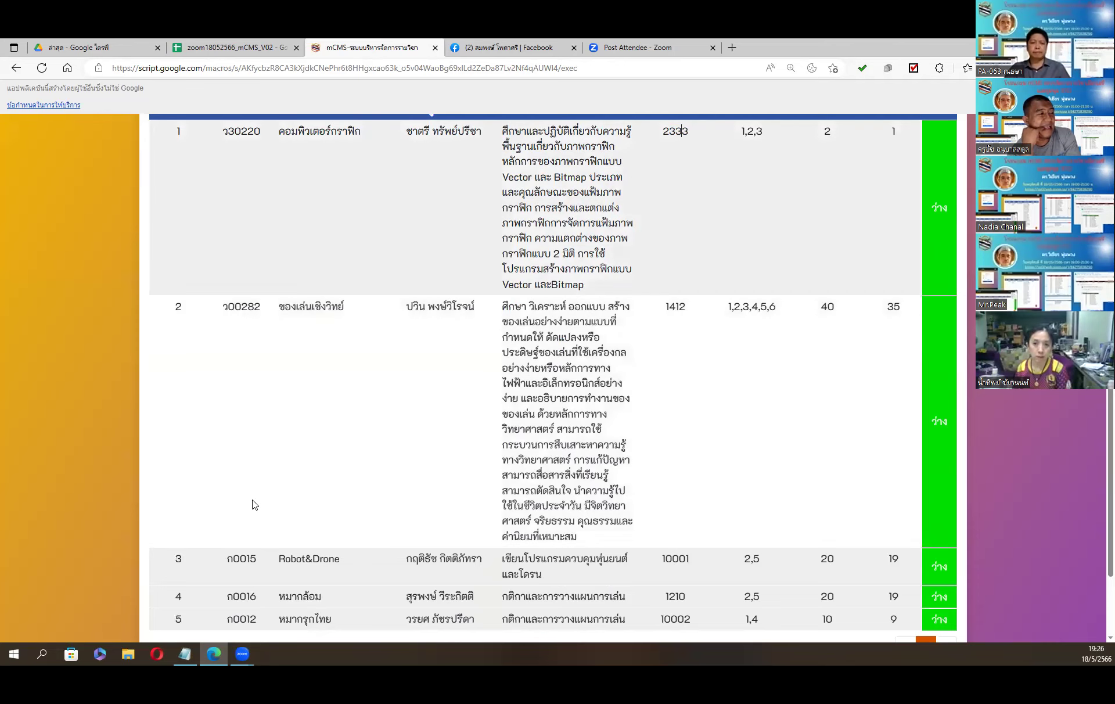
{"action": "scroll", "coordinate": [267, 478], "scroll_direction": "down", "scroll_amount": 2}
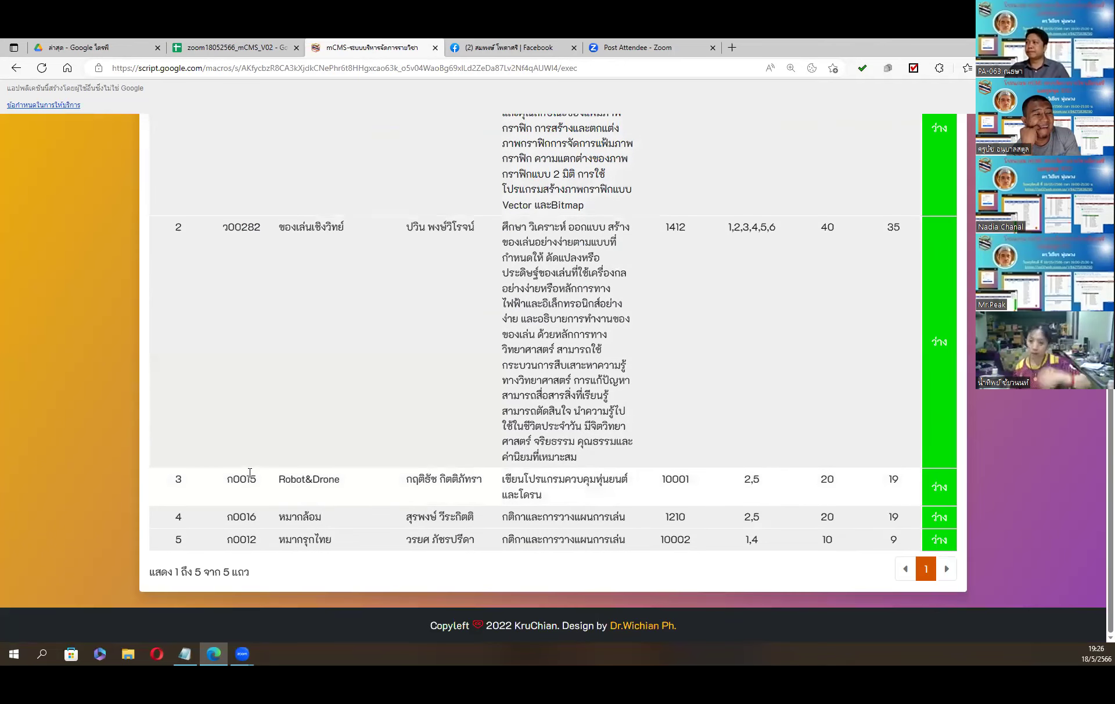
{"action": "scroll", "coordinate": [250, 473], "scroll_direction": "up", "scroll_amount": 4}
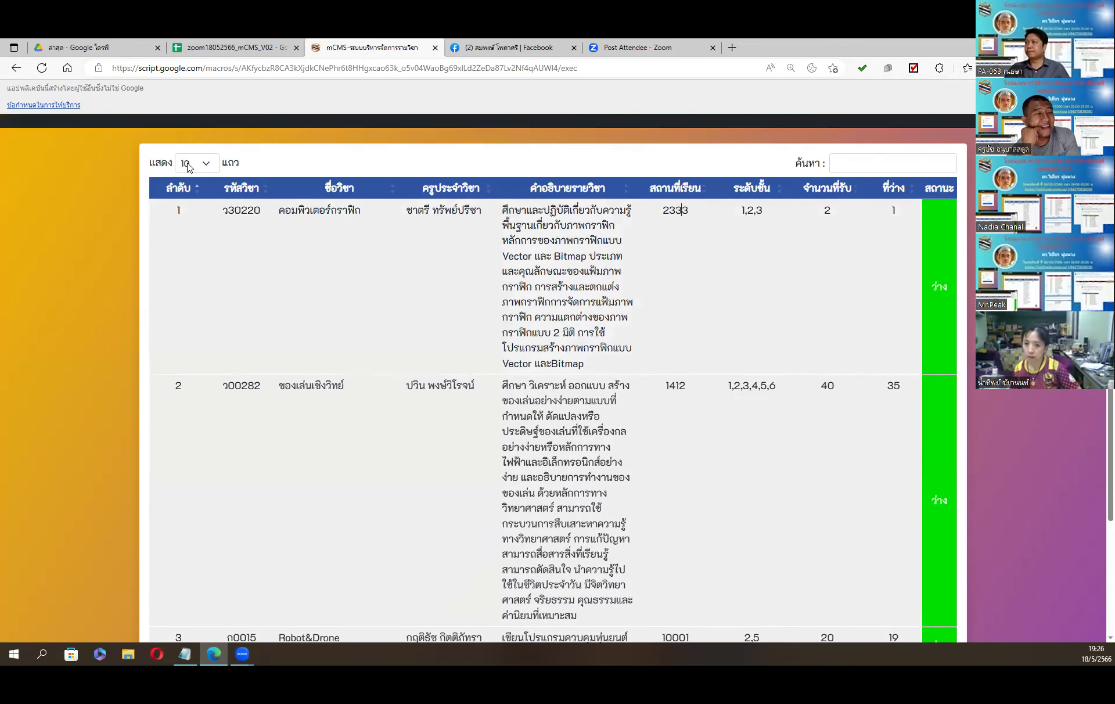
{"action": "scroll", "coordinate": [211, 343], "scroll_direction": "down", "scroll_amount": 3}
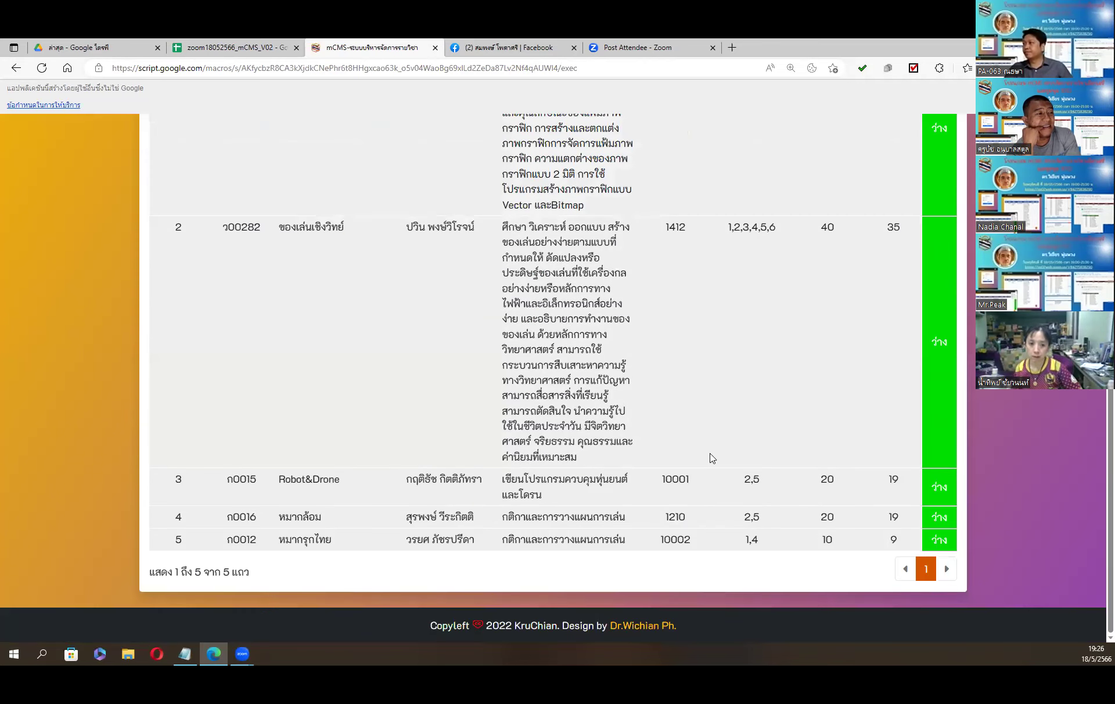
{"action": "scroll", "coordinate": [245, 225], "scroll_direction": "up", "scroll_amount": 3}
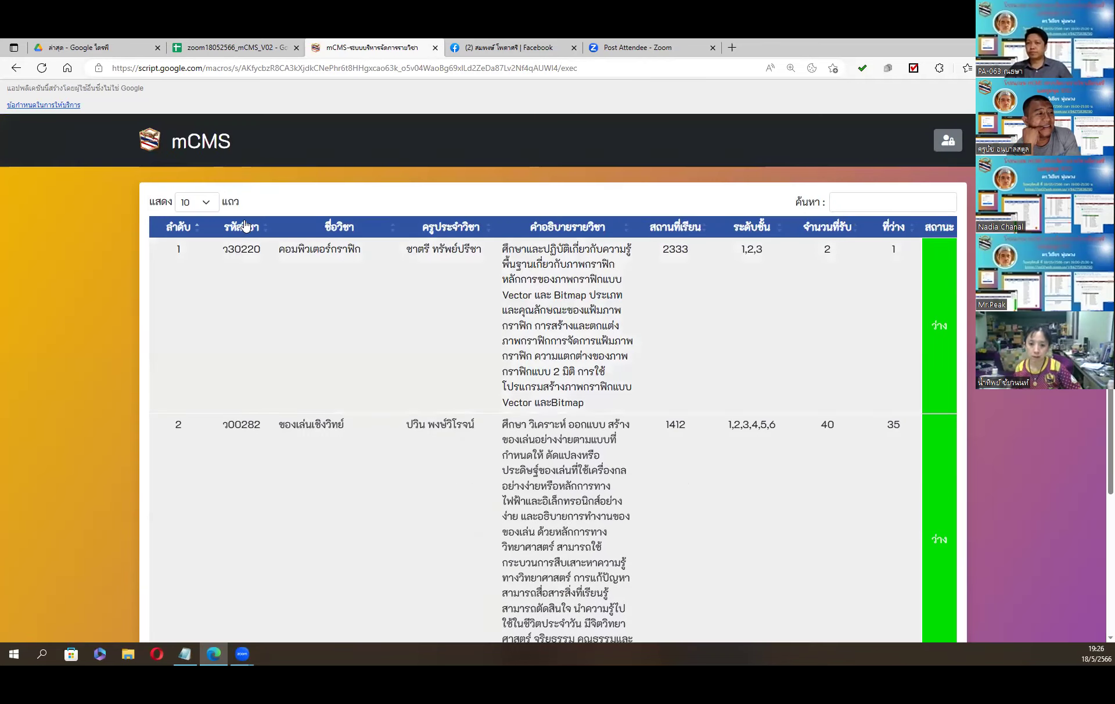
Step: Check the course table's rows-per-page options and its page navigation
{"action": "left_click", "coordinate": [213, 203]}
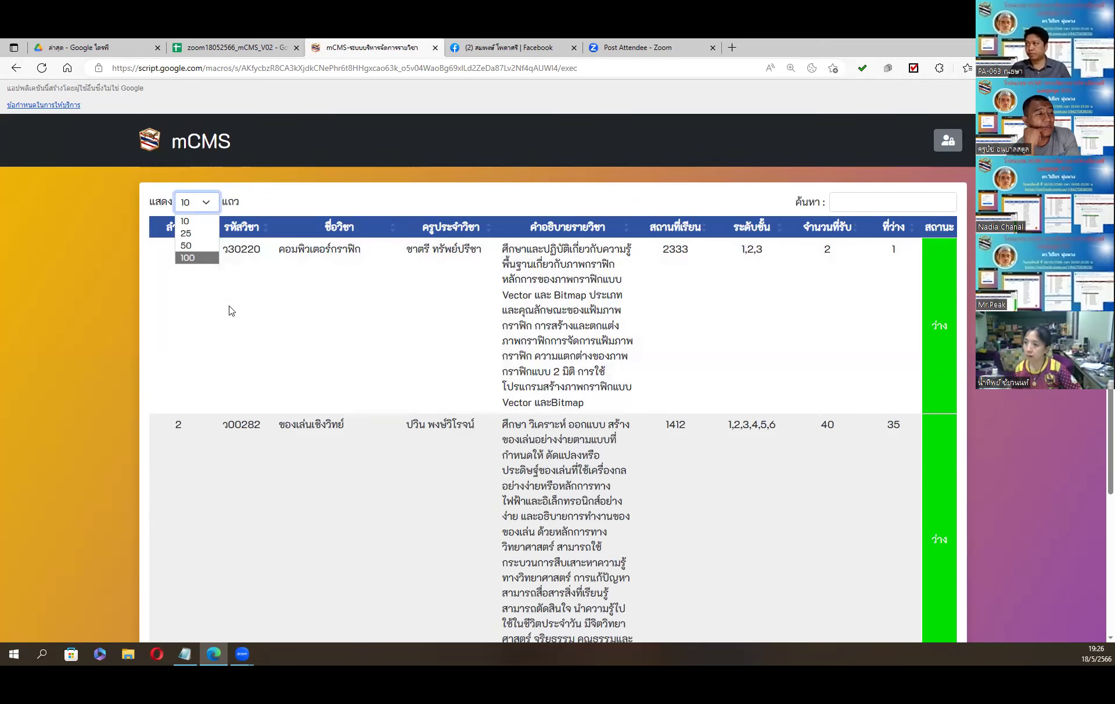
{"action": "left_click", "coordinate": [753, 360]}
{"action": "scroll", "coordinate": [314, 209], "scroll_direction": "down", "scroll_amount": 3}
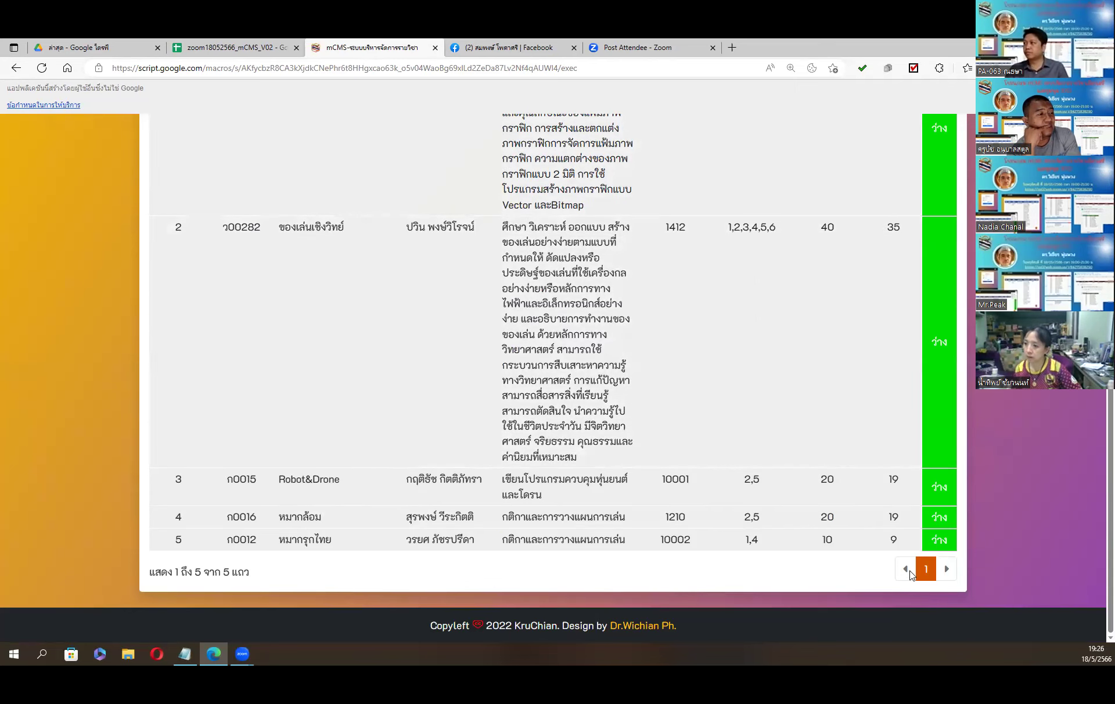
{"action": "scroll", "coordinate": [766, 395], "scroll_direction": "up", "scroll_amount": 3}
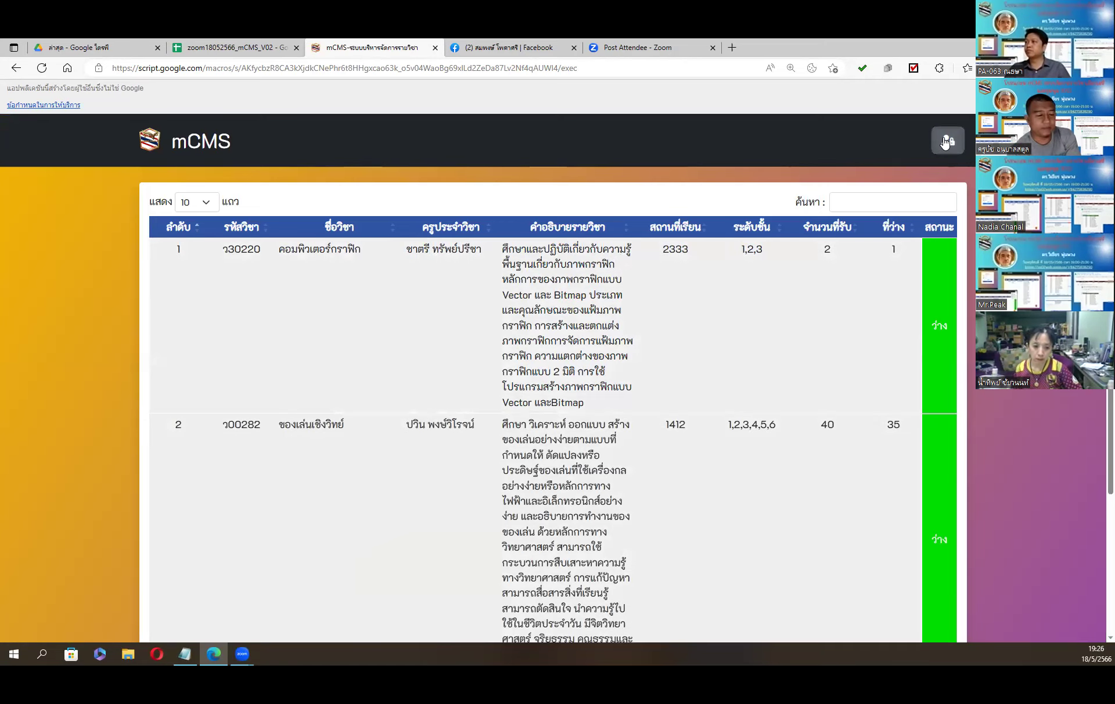
Step: Log in to mCMS in the ครู role with the teacher's ID number and account password, and dismiss the welcome message
{"action": "left_click", "coordinate": [945, 143]}
{"action": "left_click", "coordinate": [551, 278]}
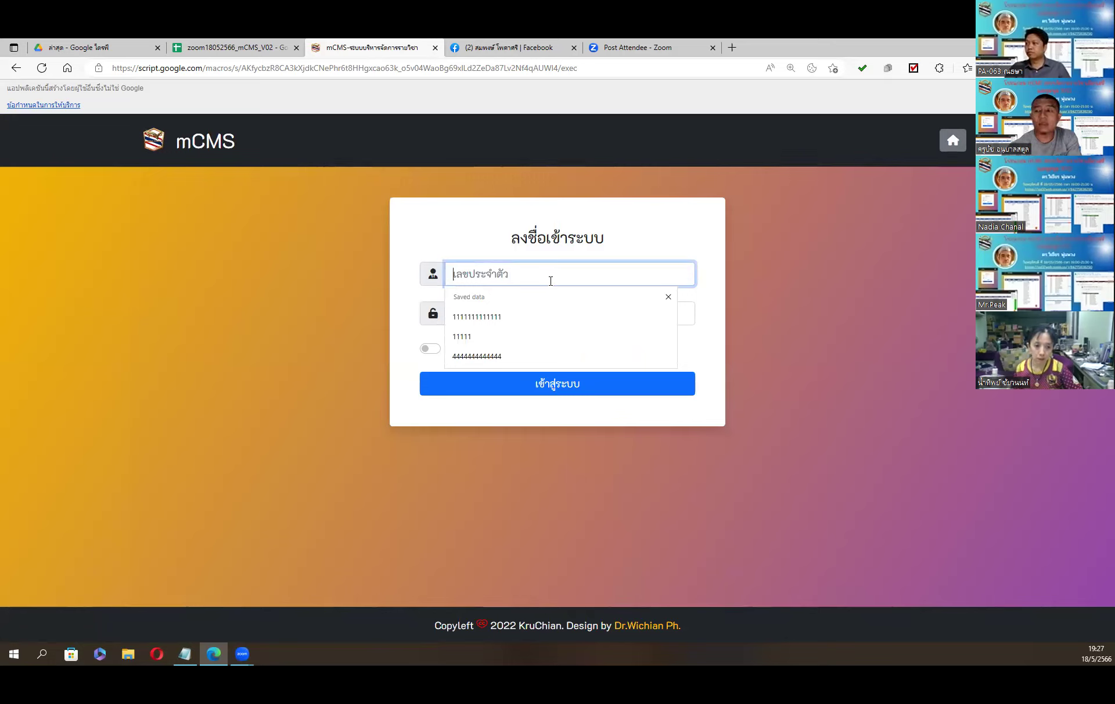
{"action": "type", "text": "1000"}
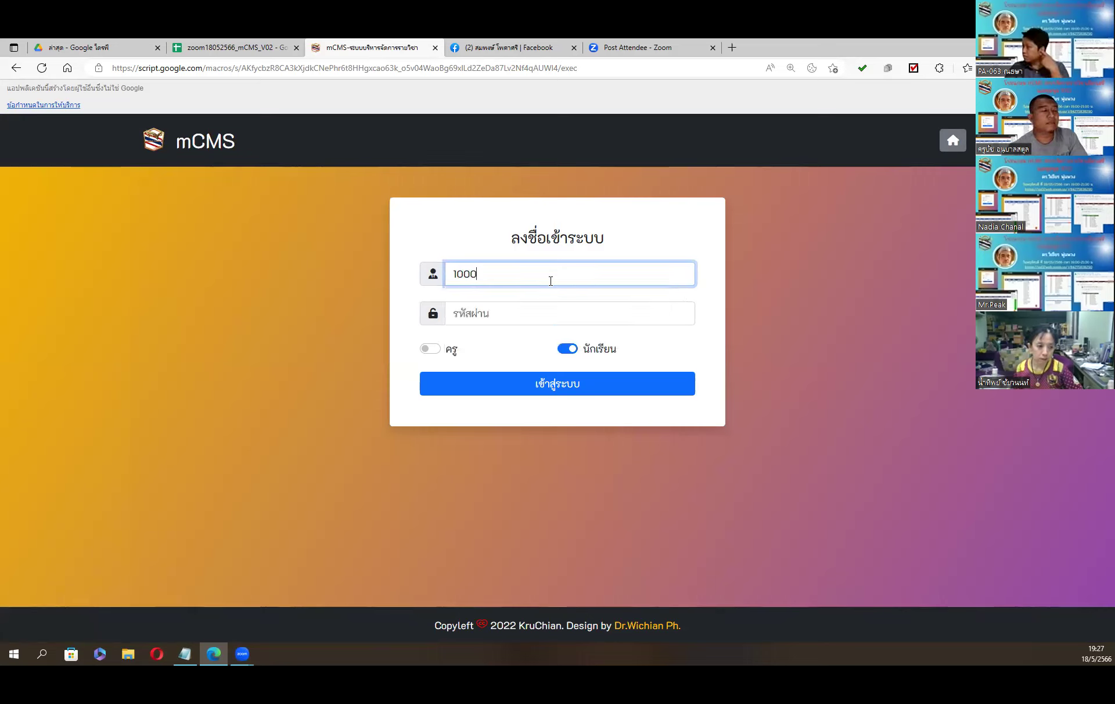
{"action": "type", "text": "1"}
{"action": "left_click", "coordinate": [537, 318]}
{"action": "type", "text": "1"}
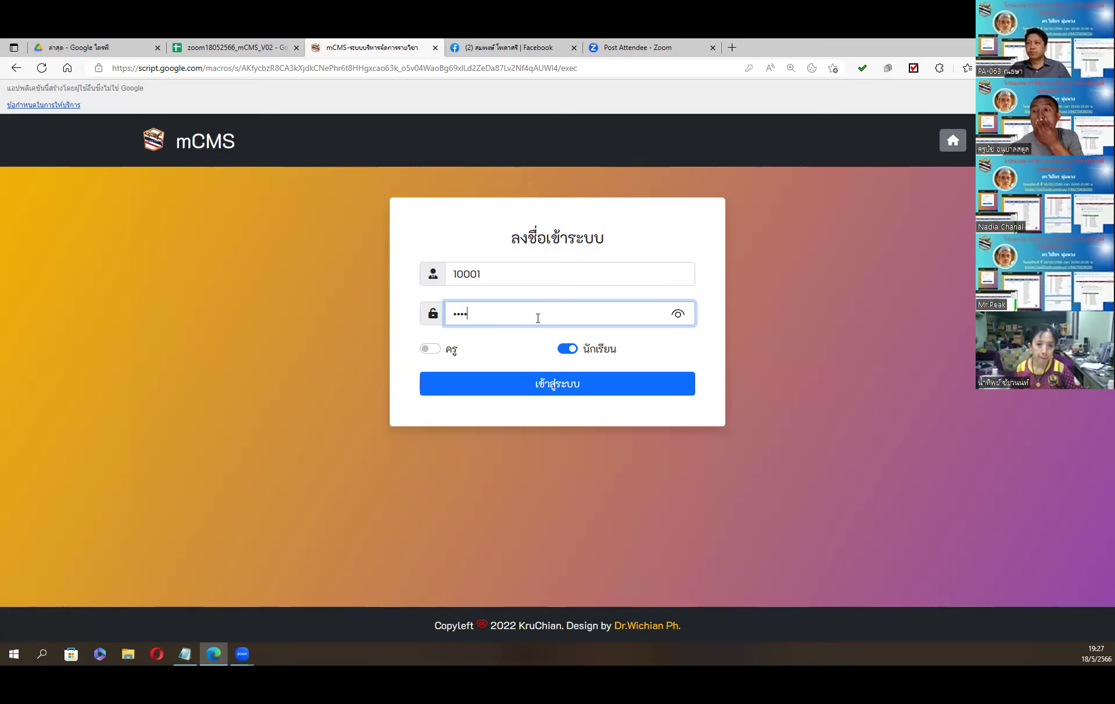
{"action": "left_click", "coordinate": [430, 350]}
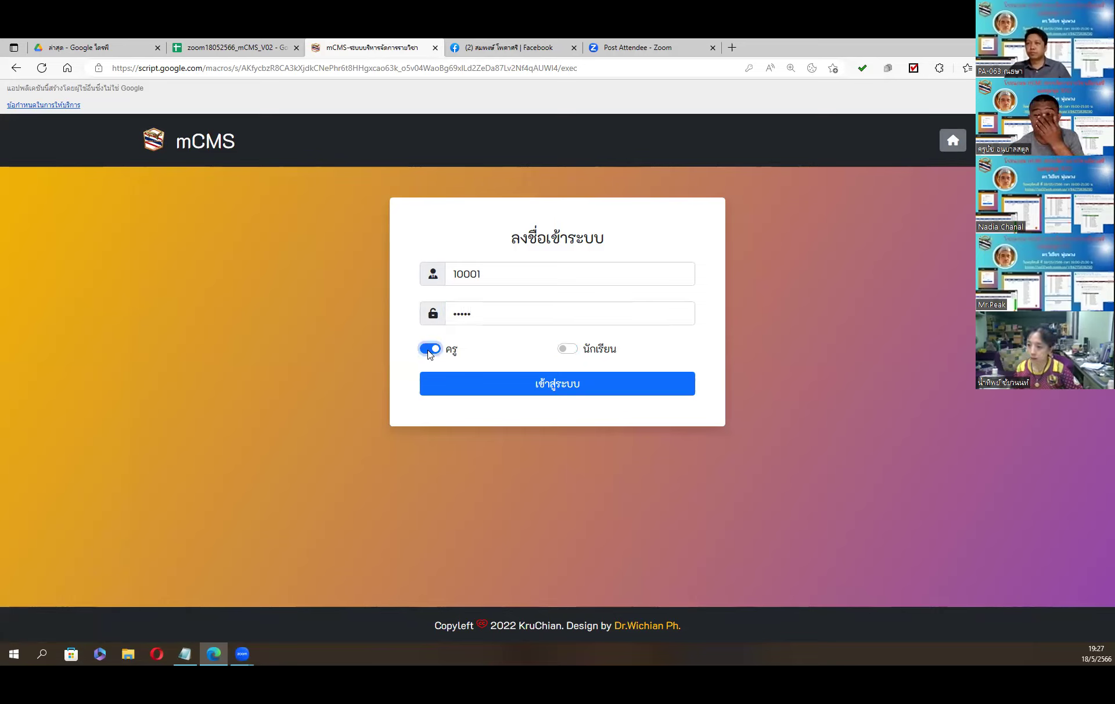
{"action": "left_click", "coordinate": [526, 384]}
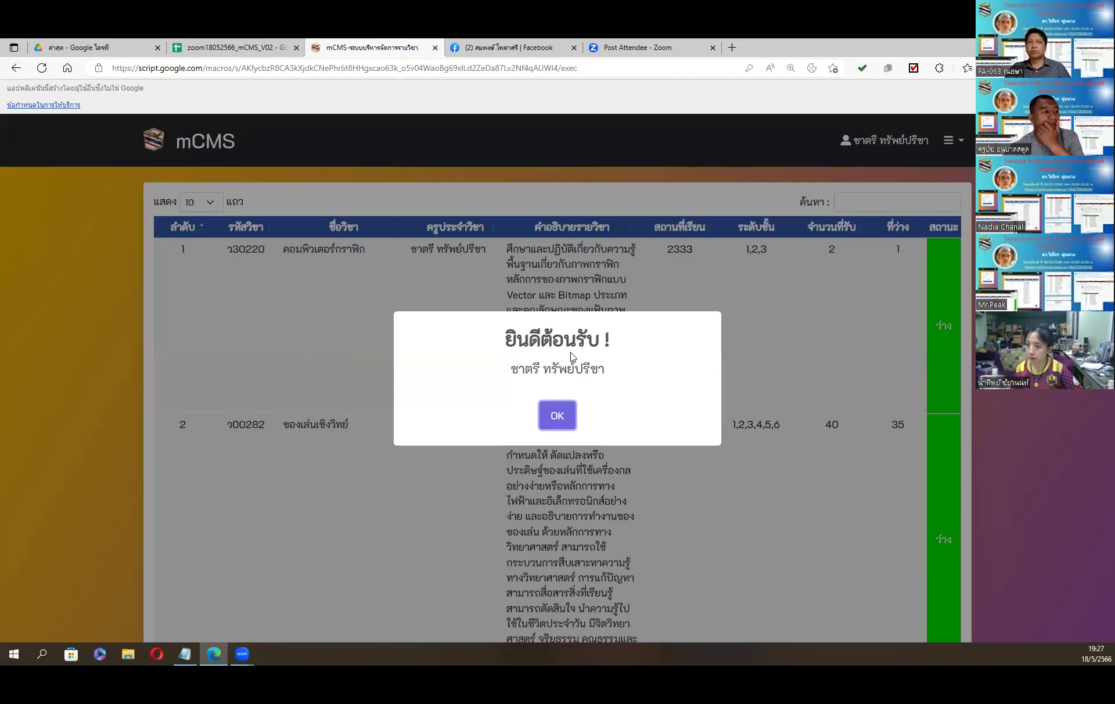
{"action": "left_click", "coordinate": [565, 422]}
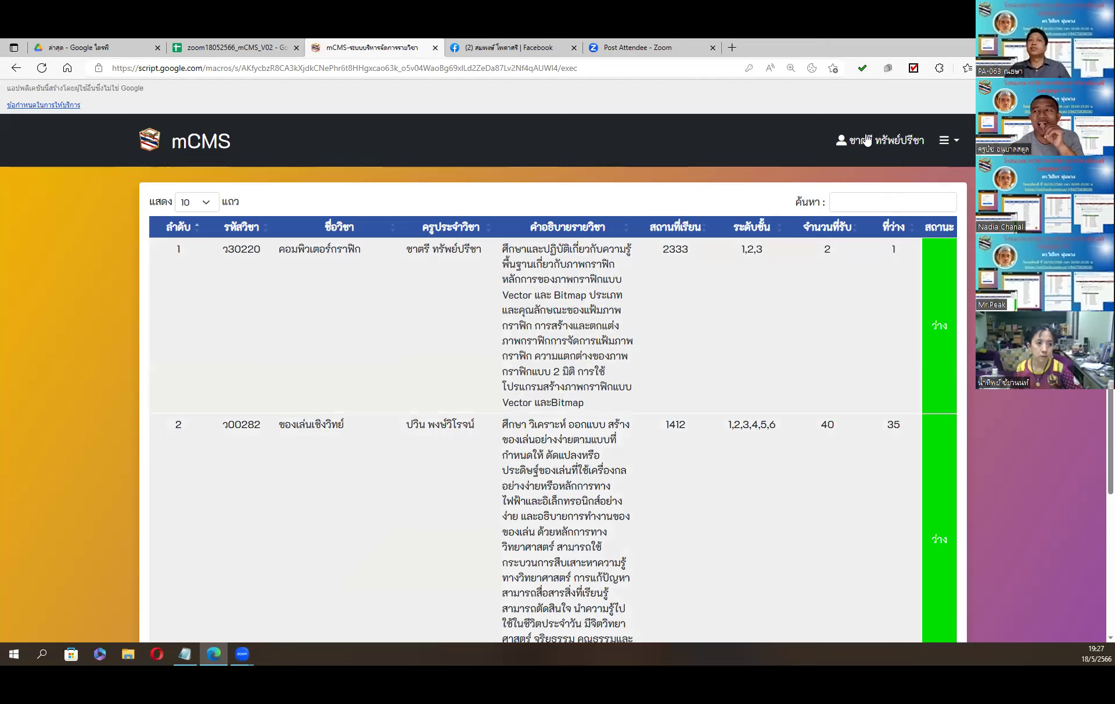
Step: Open the ข้อมูลผู้ใช้ page and examine its old-password and new-password fields without entering anything
{"action": "left_click", "coordinate": [954, 141]}
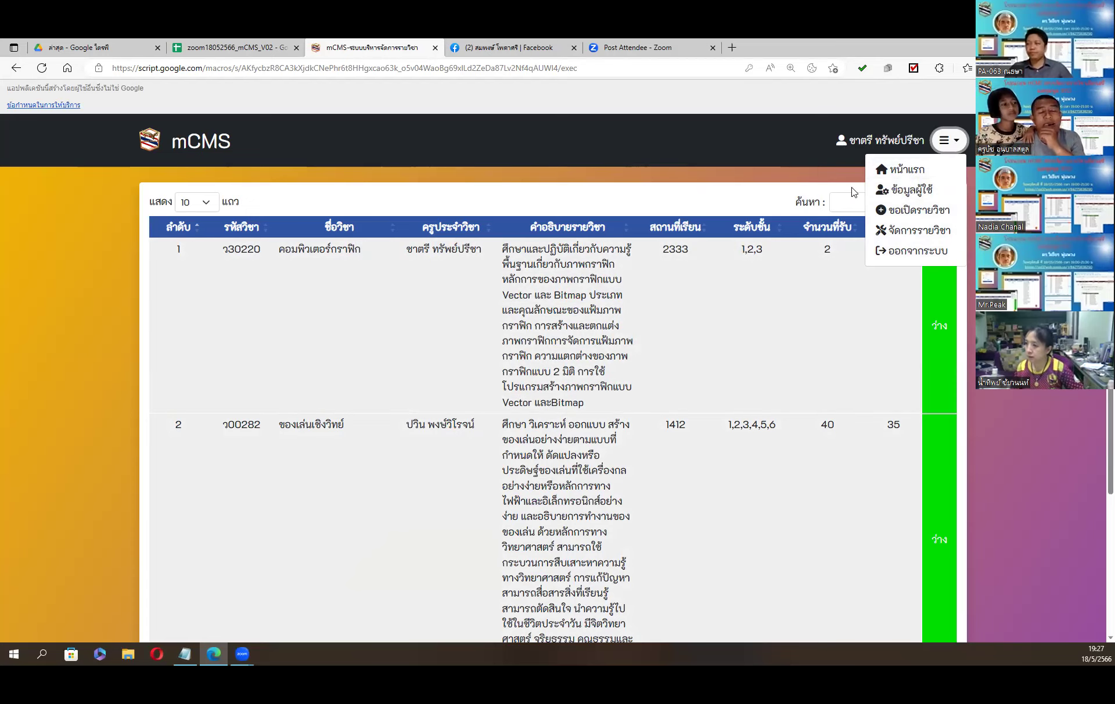
{"action": "left_click", "coordinate": [912, 194]}
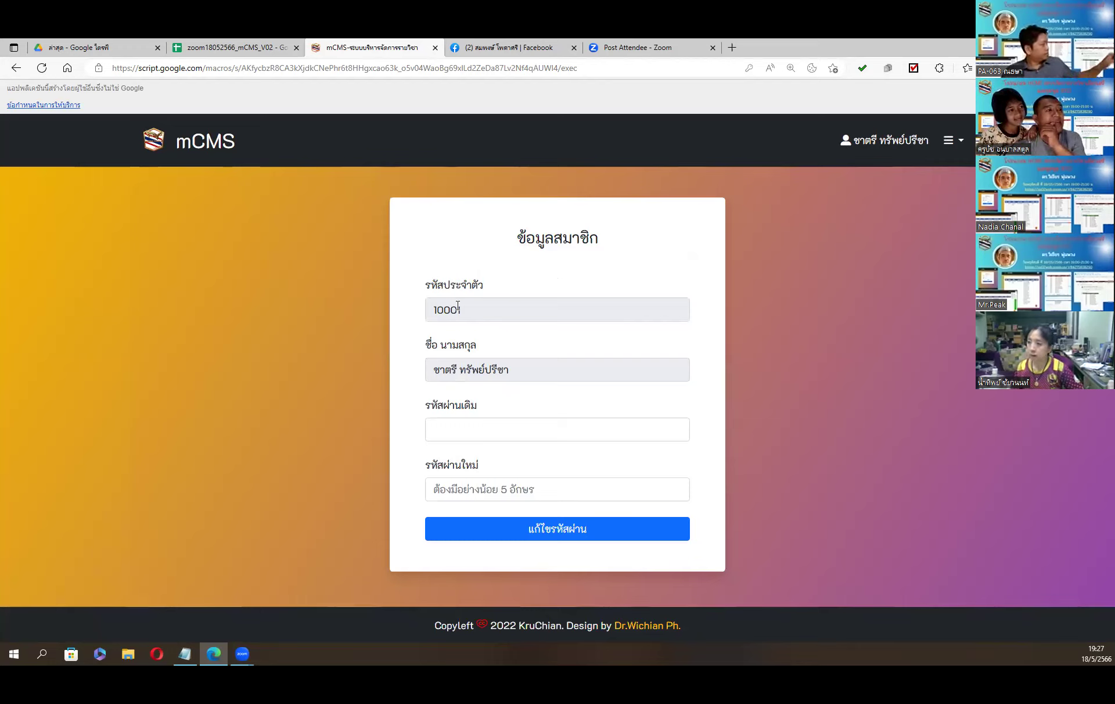
{"action": "left_click", "coordinate": [472, 430]}
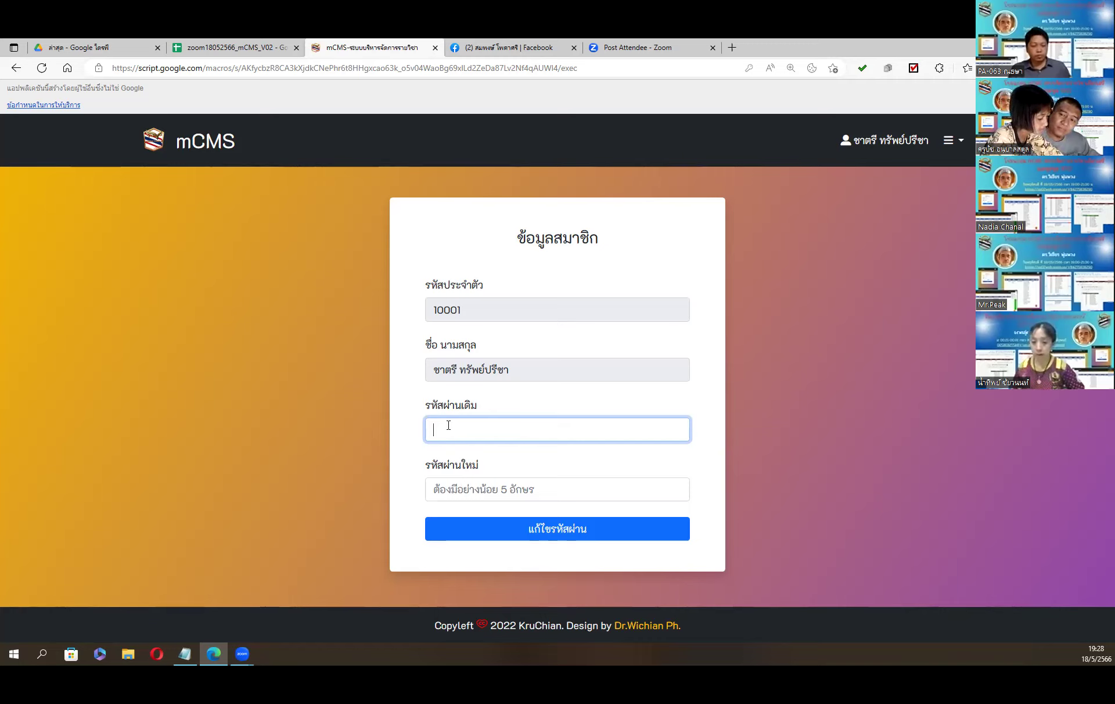
{"action": "left_click", "coordinate": [540, 488]}
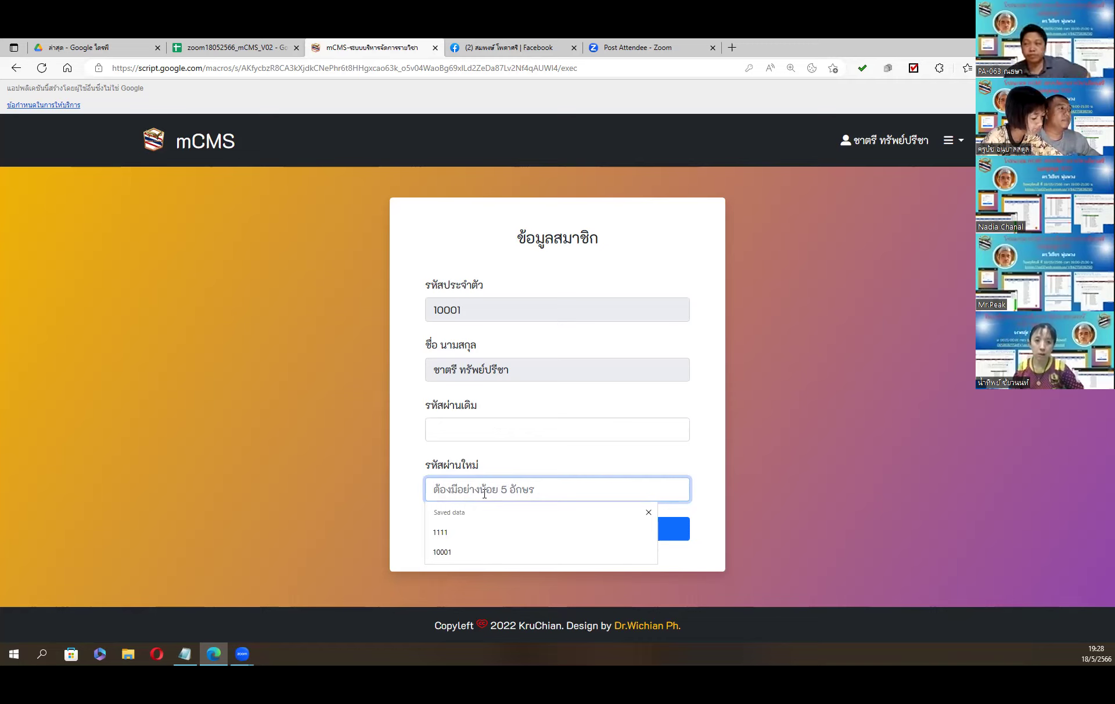
{"action": "left_click", "coordinate": [523, 463]}
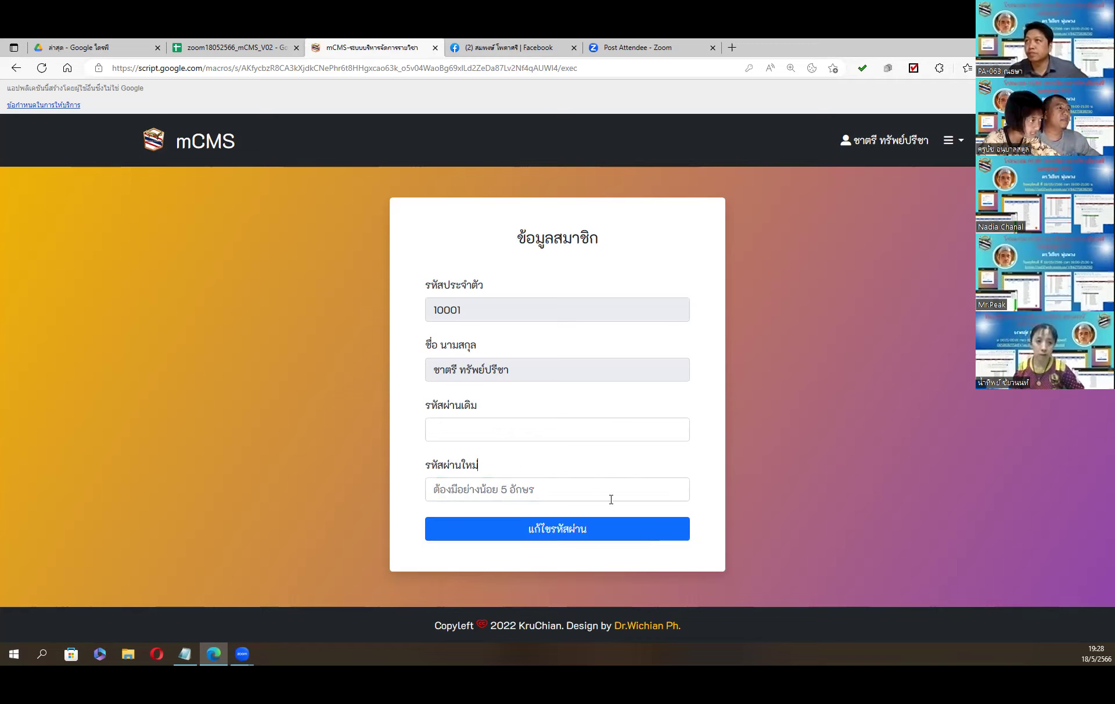
Step: Open the ขอเปิดรายวิชา form and examine its รหัสวิชา, ชื่อวิชา, คำอธิบายรายวิชา and สถานที่เรียน fields
{"action": "left_click", "coordinate": [952, 141]}
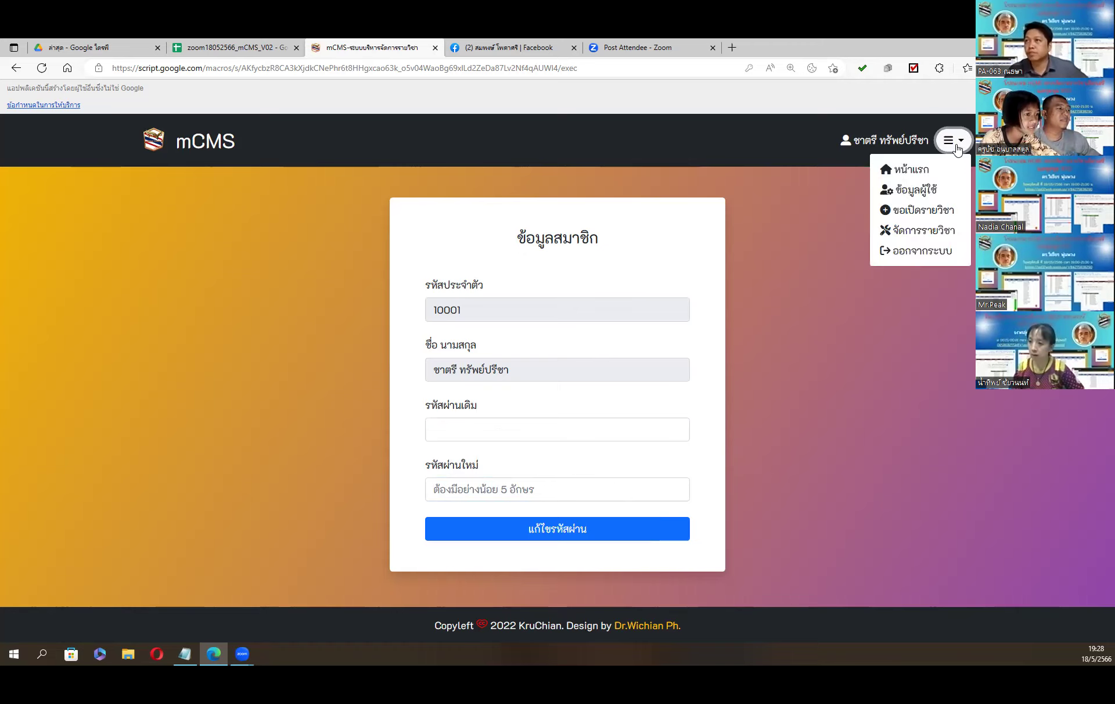
{"action": "left_click", "coordinate": [926, 212]}
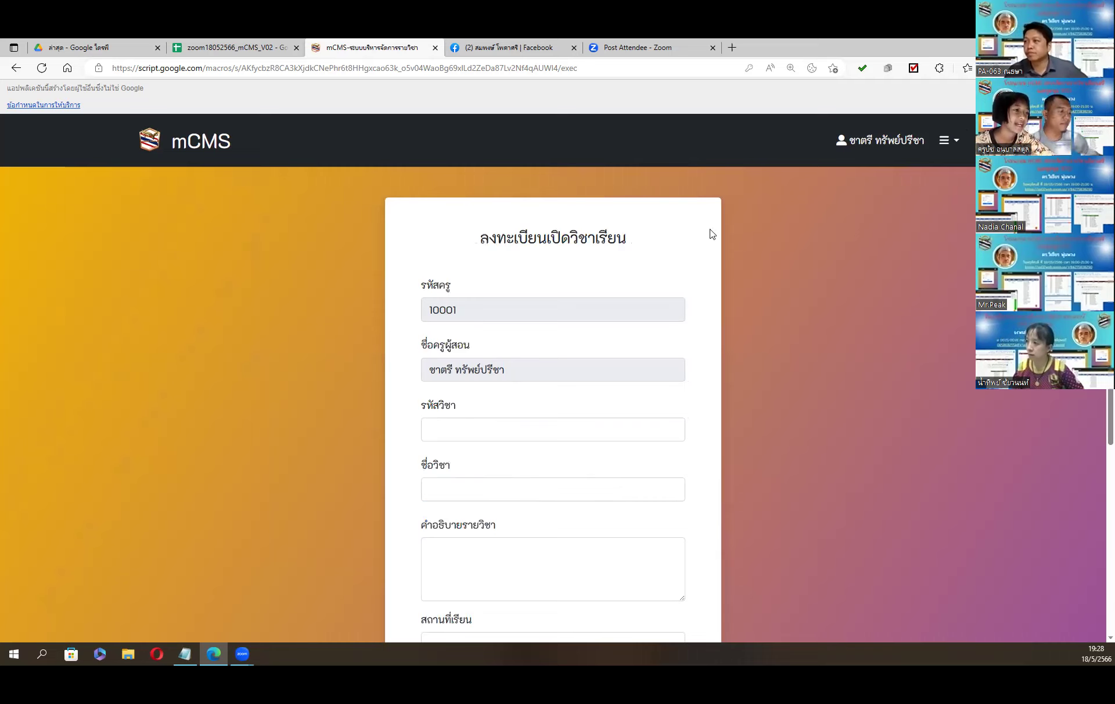
{"action": "scroll", "coordinate": [635, 224], "scroll_direction": "down", "scroll_amount": 1}
{"action": "scroll", "coordinate": [530, 184], "scroll_direction": "down", "scroll_amount": 2}
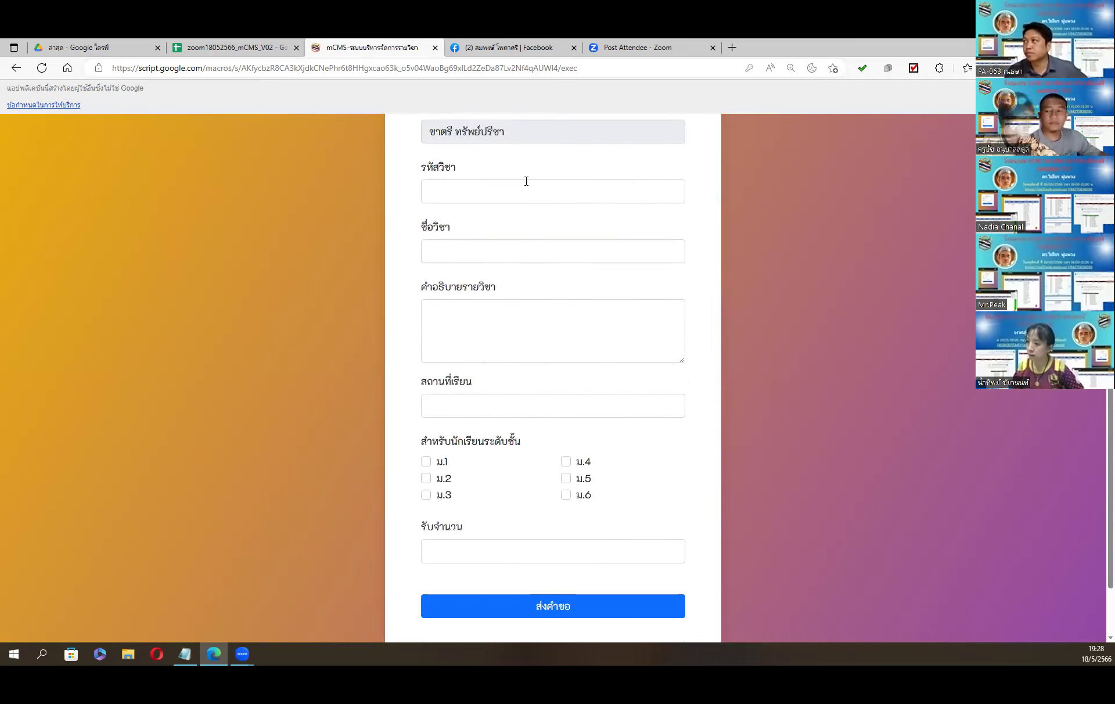
{"action": "left_click", "coordinate": [455, 186]}
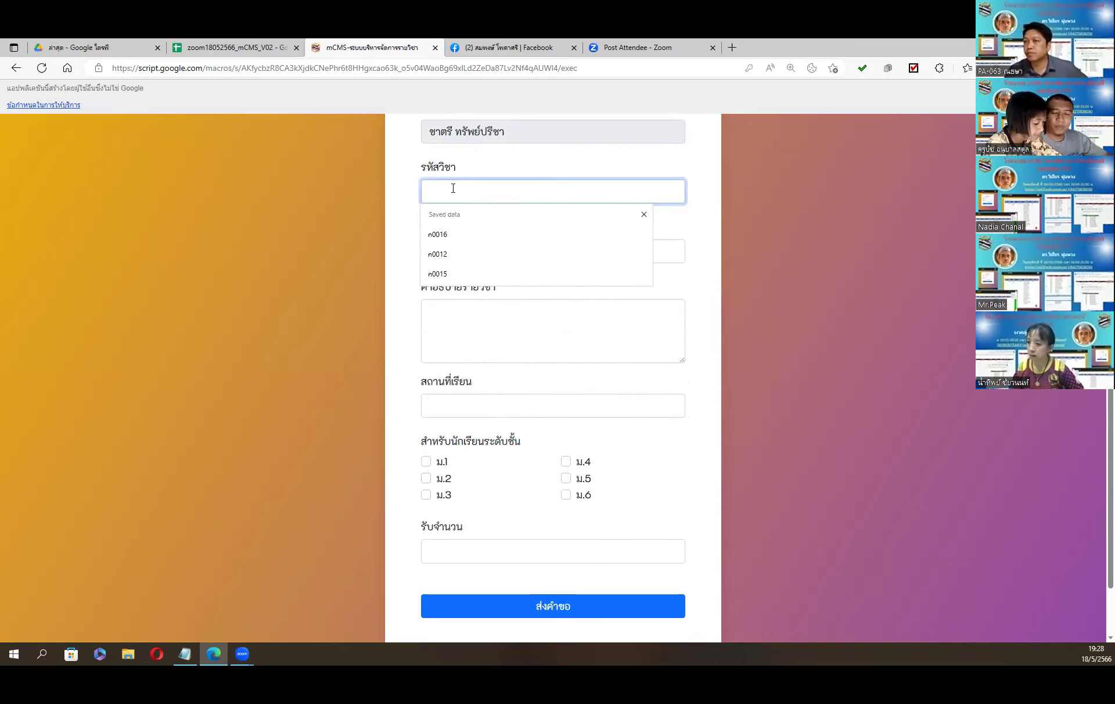
{"action": "left_click", "coordinate": [680, 253]}
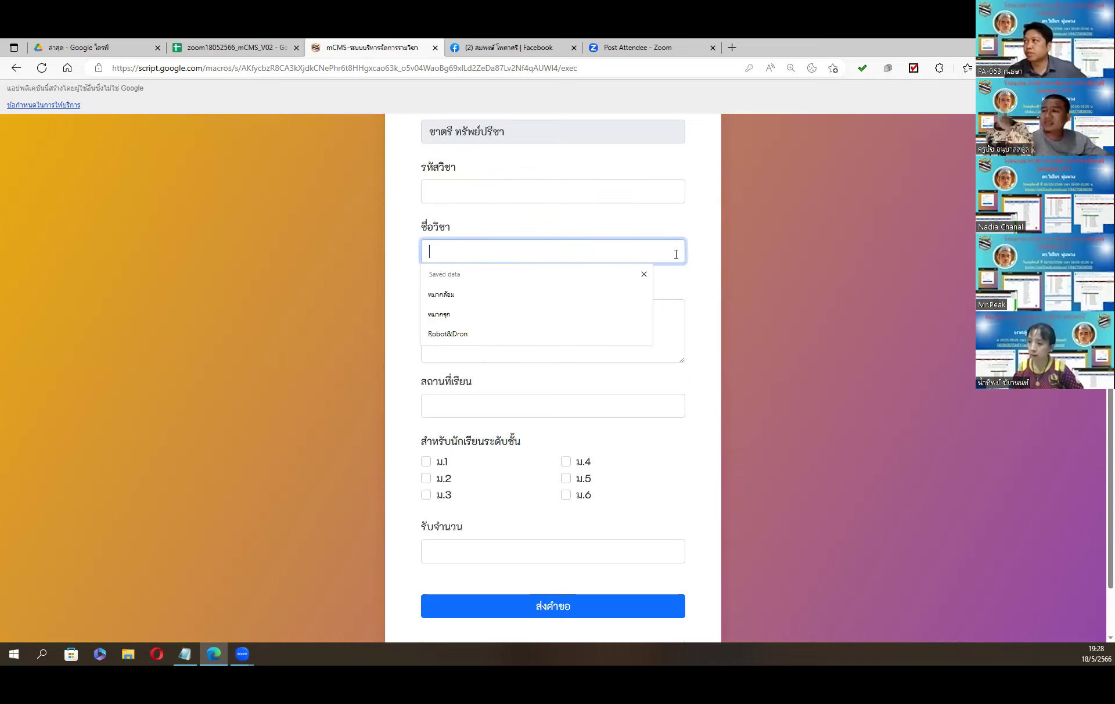
{"action": "left_click", "coordinate": [675, 315]}
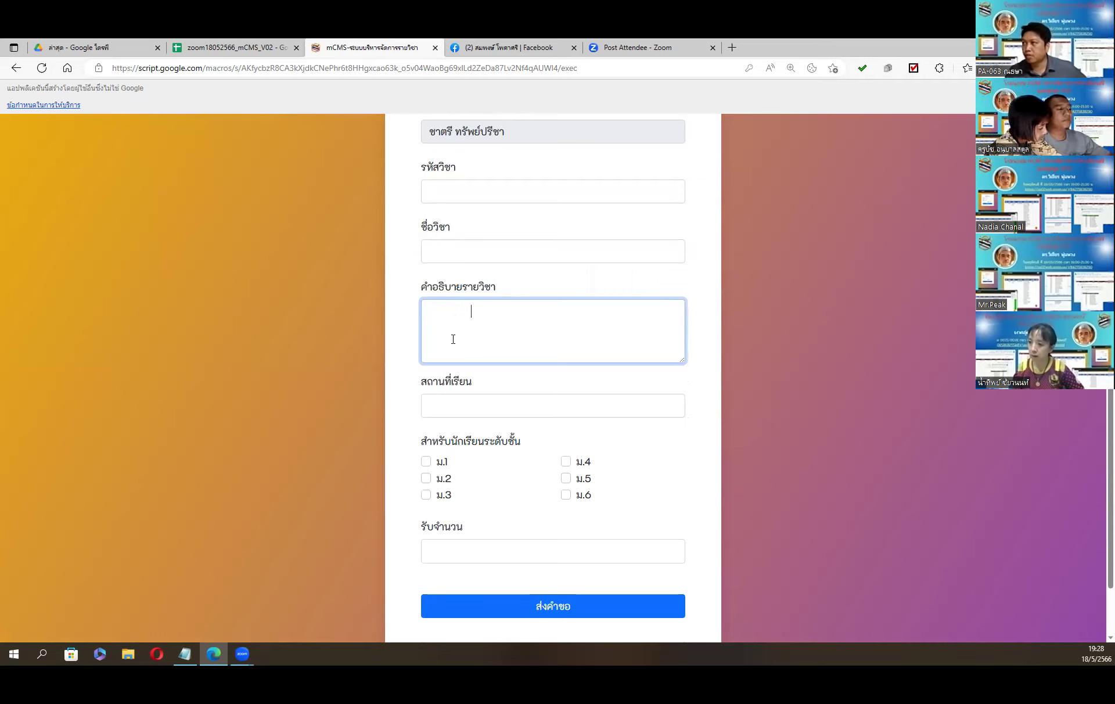
{"action": "left_click", "coordinate": [473, 403]}
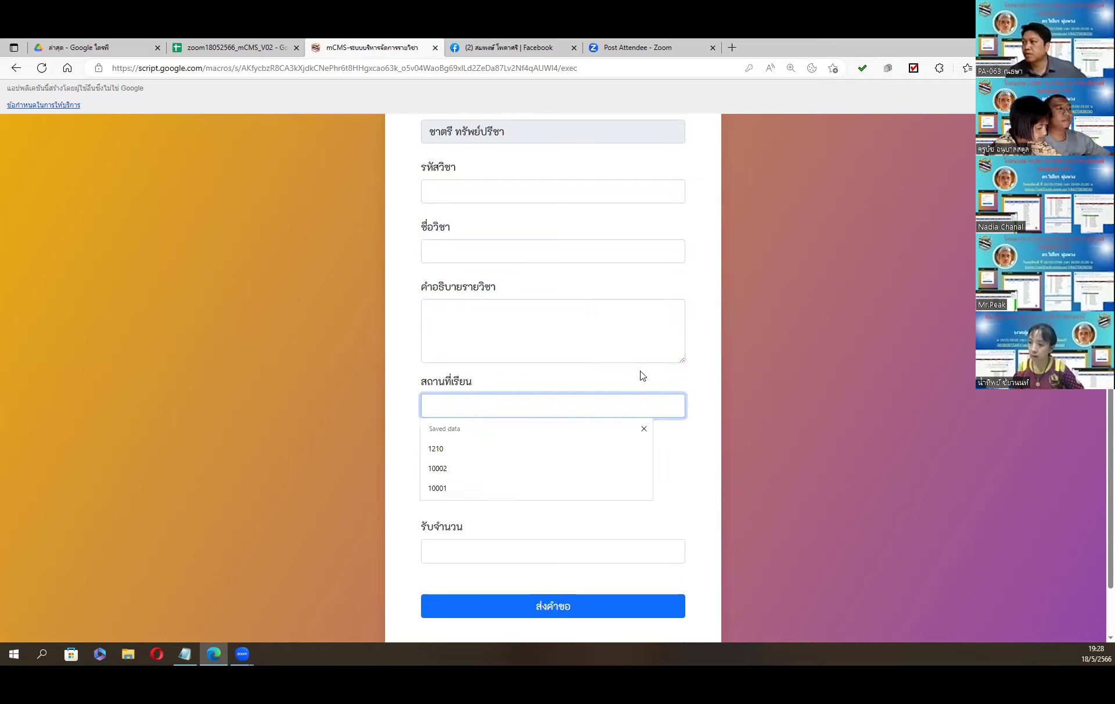
{"action": "left_click", "coordinate": [690, 381]}
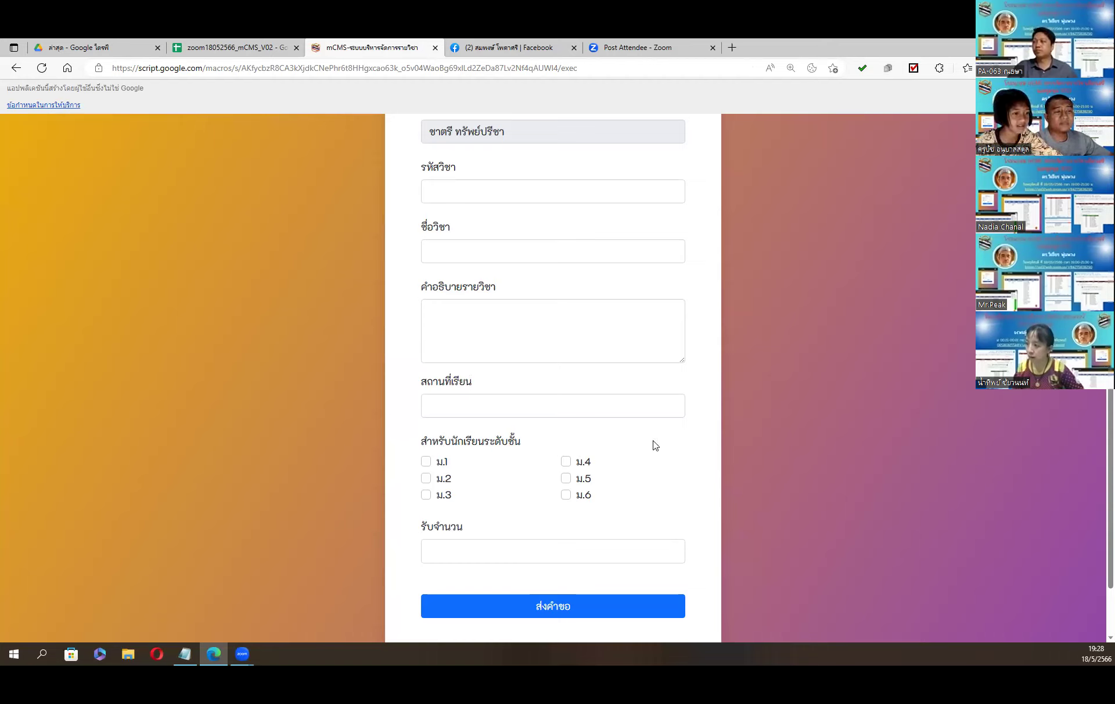
Step: Check the รับจำนวน field of the course-opening form, leave it empty and review the whole form
{"action": "left_click", "coordinate": [435, 549]}
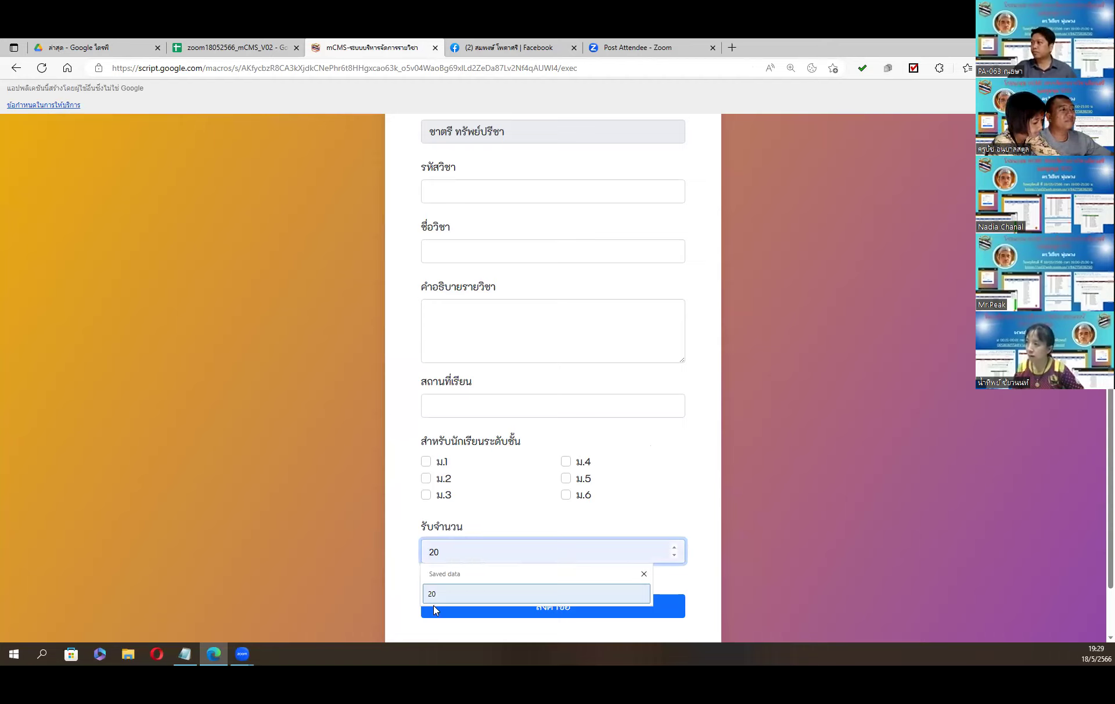
{"action": "left_click", "coordinate": [413, 578]}
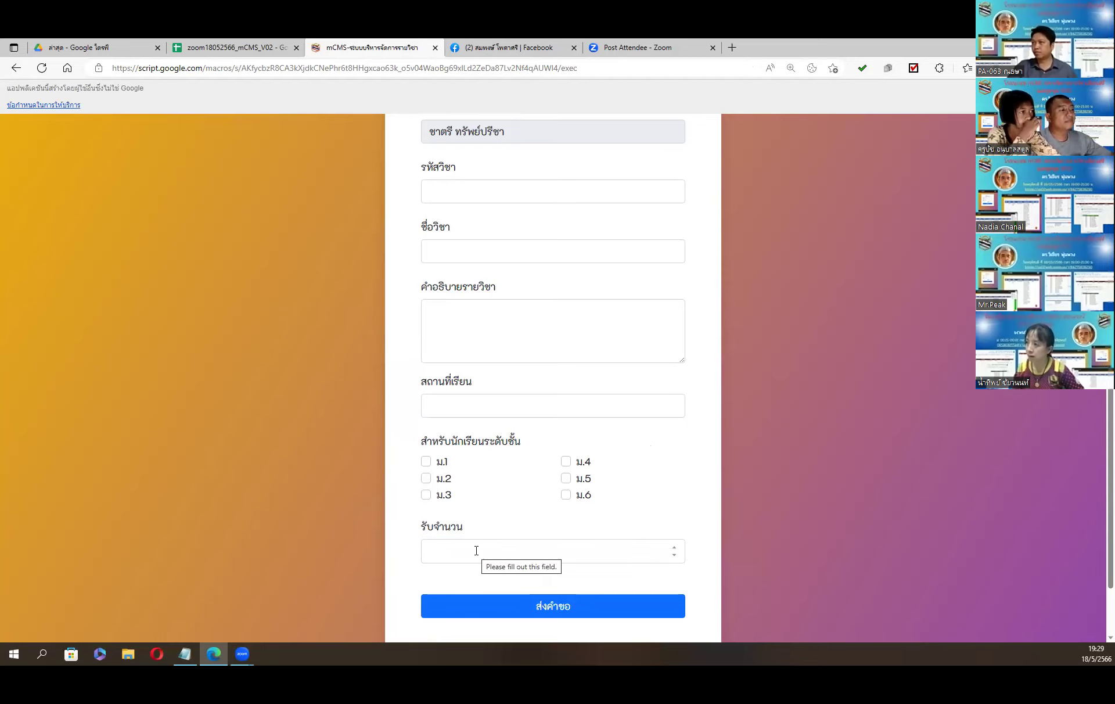
{"action": "scroll", "coordinate": [699, 464], "scroll_direction": "up", "scroll_amount": 1}
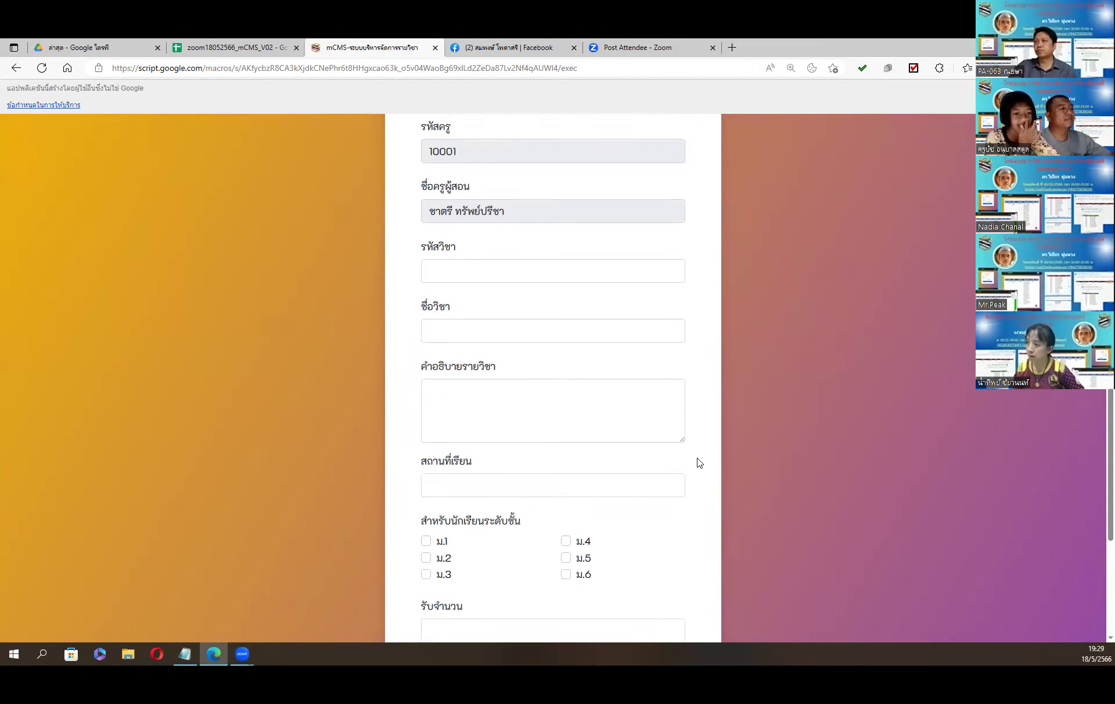
{"action": "scroll", "coordinate": [642, 506], "scroll_direction": "down", "scroll_amount": 3}
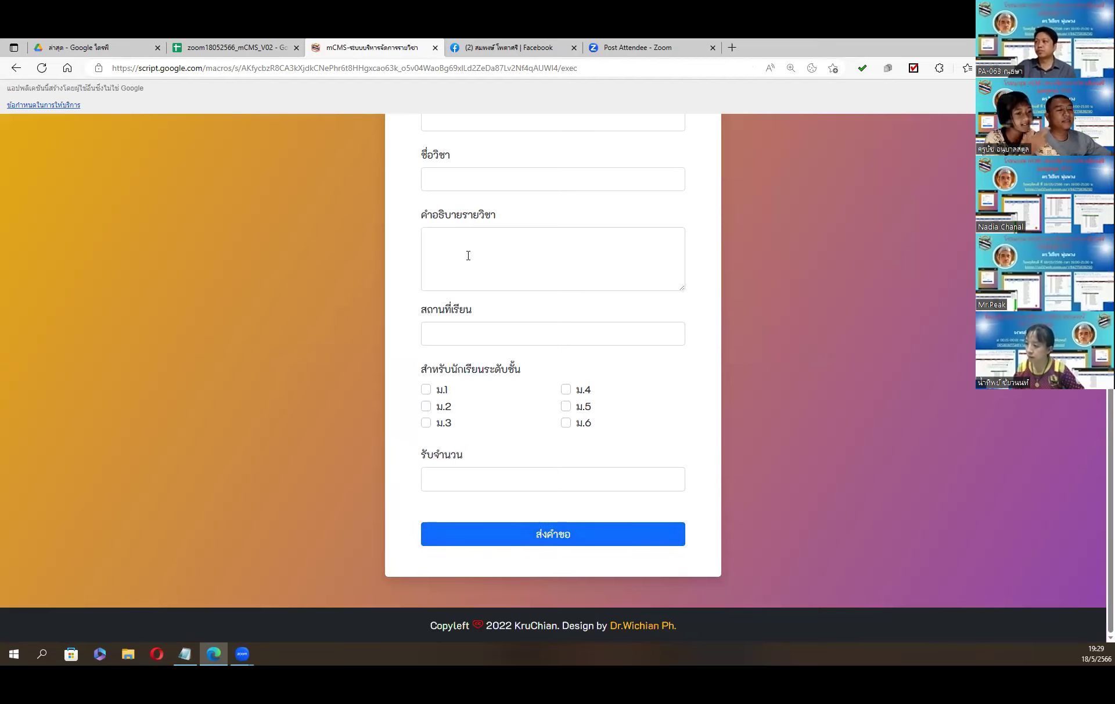
{"action": "scroll", "coordinate": [749, 281], "scroll_direction": "up", "scroll_amount": 5}
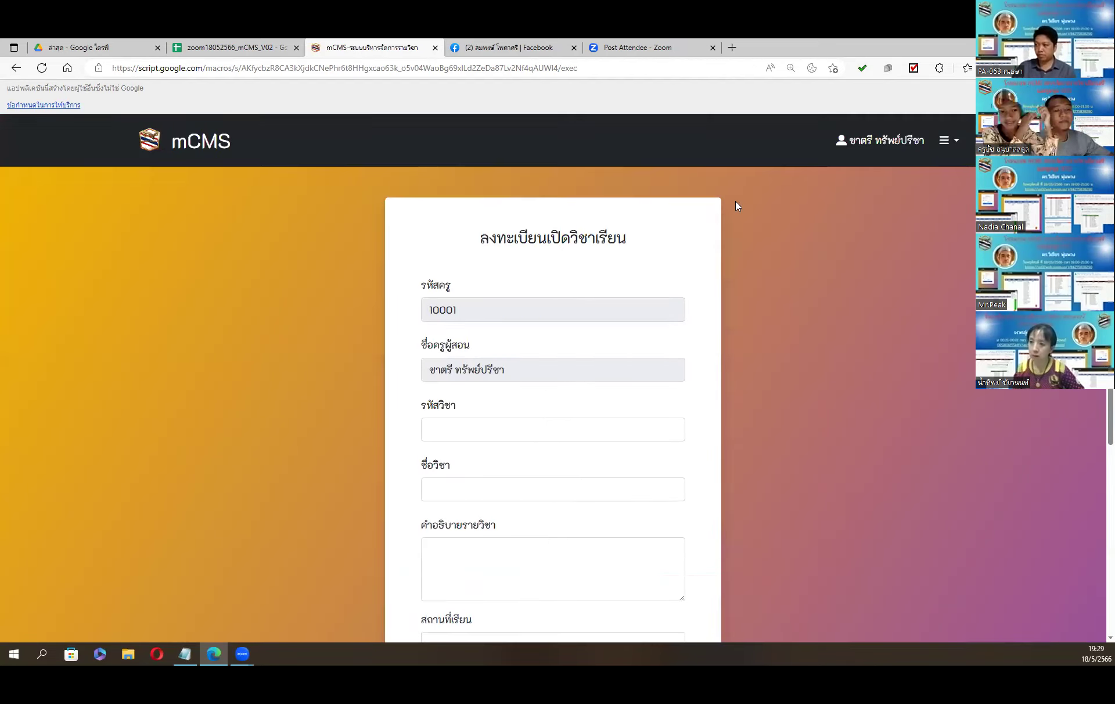
Step: Open the จัดการรายวิชา page, go to the evaluation of ว30220 คอมพิวเตอร์กราฟิก and show the student's ประเมินผล grade options
{"action": "left_click", "coordinate": [947, 140]}
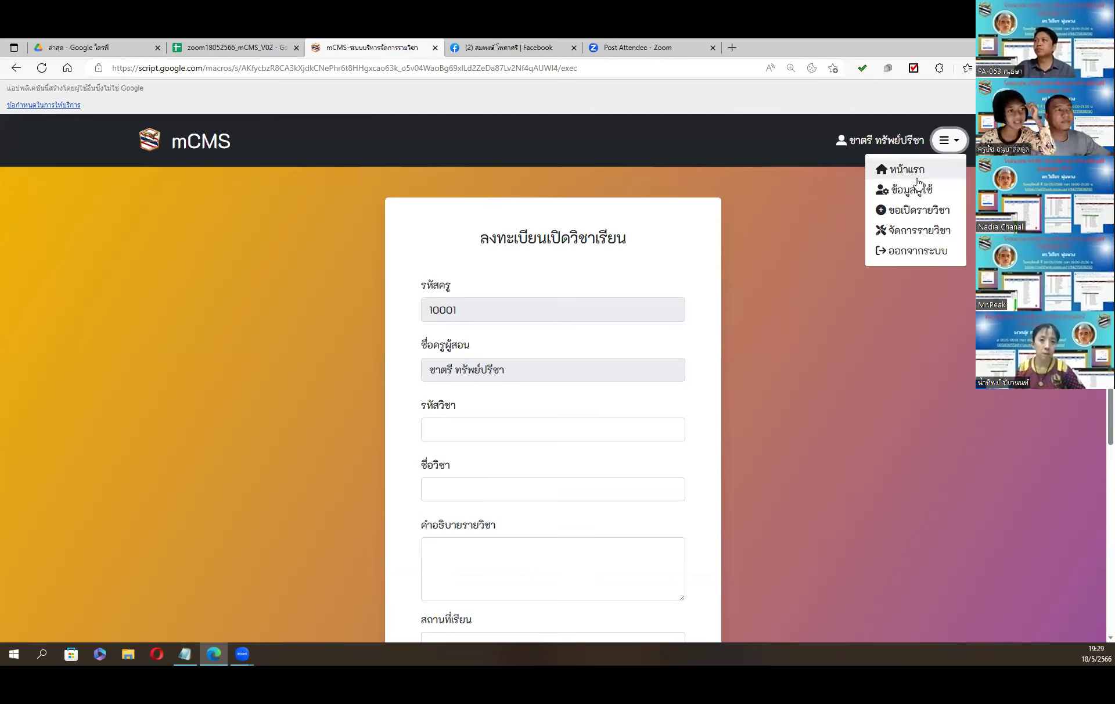
{"action": "left_click", "coordinate": [920, 234]}
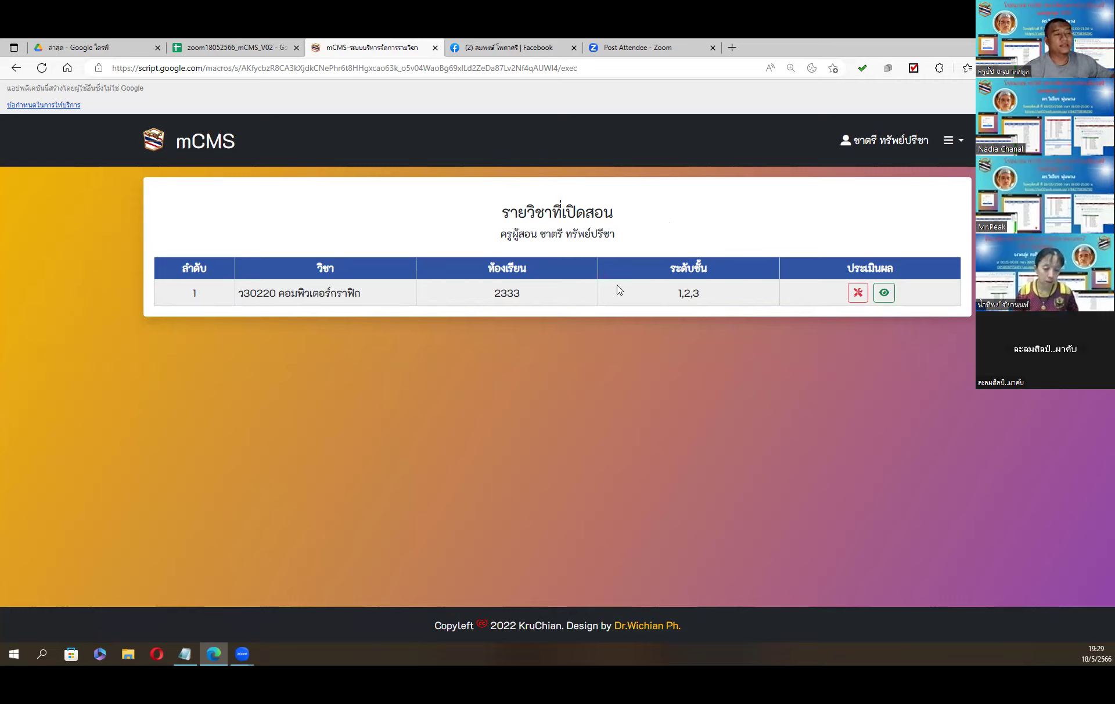
{"action": "left_click", "coordinate": [859, 296]}
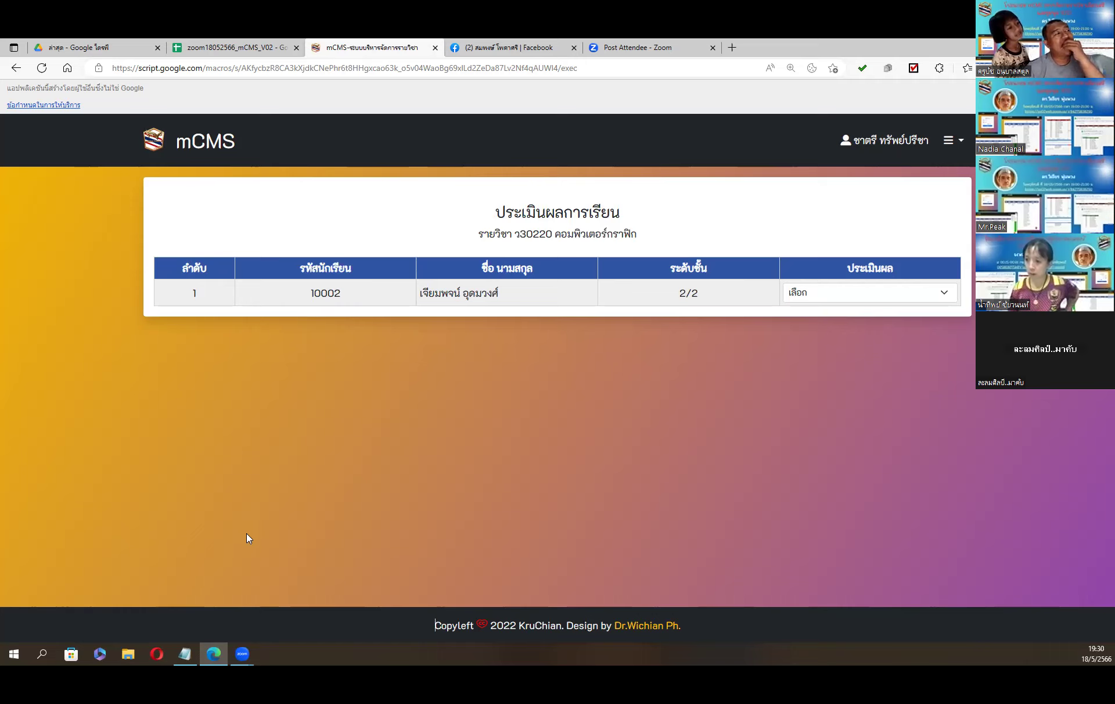
{"action": "left_click", "coordinate": [941, 294]}
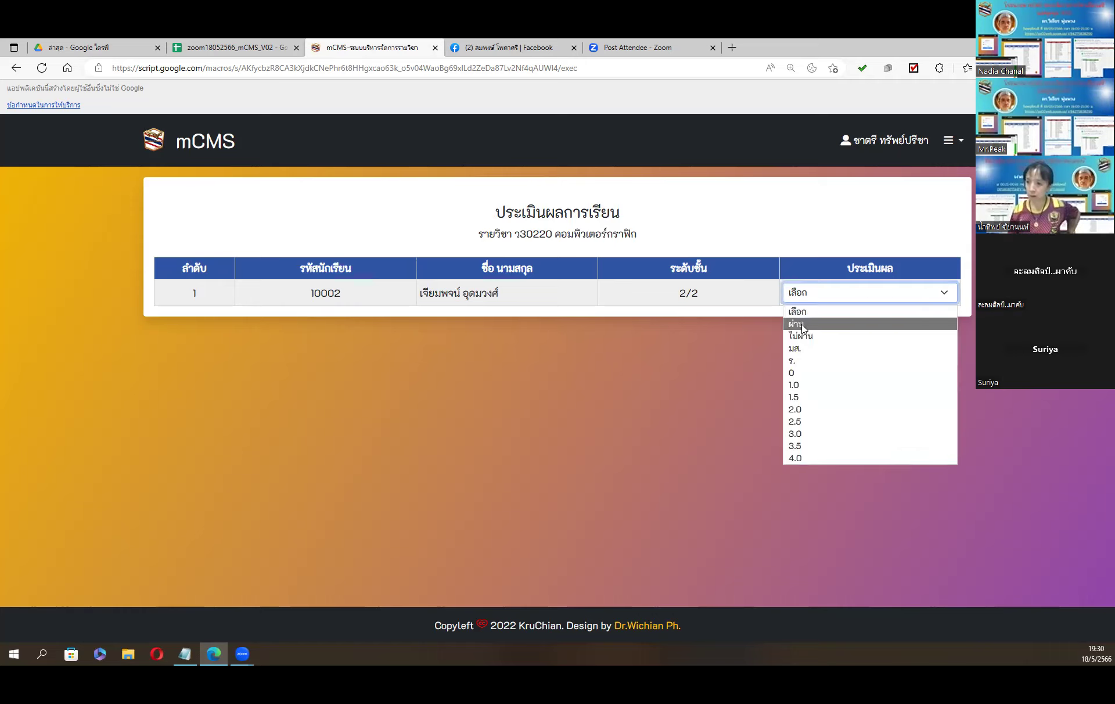